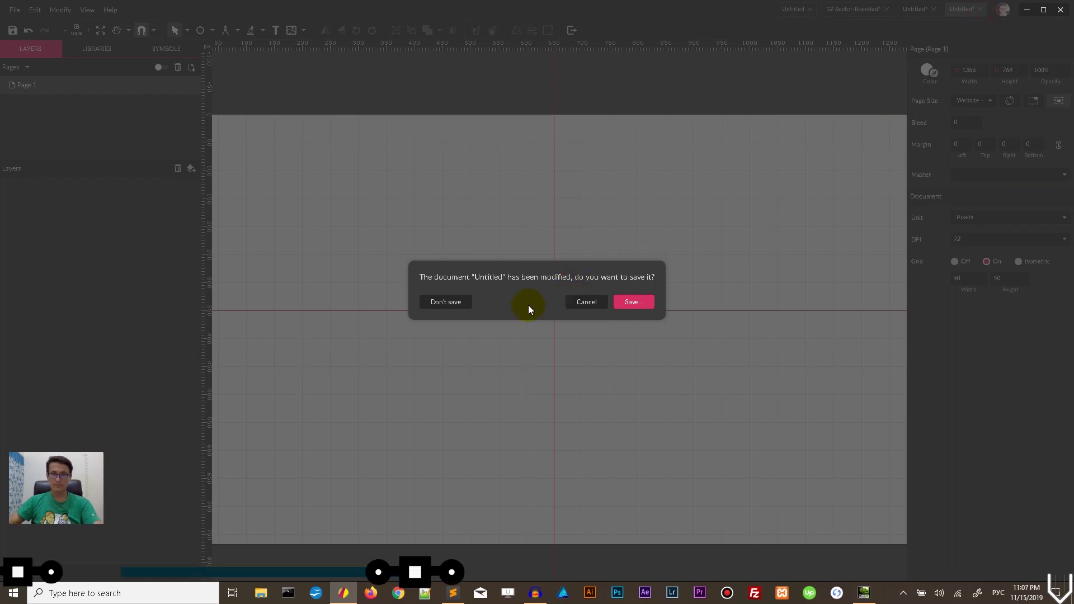
Close the blank Untitled document without saving, then start a new design with Alt+N
left_click(444, 302)
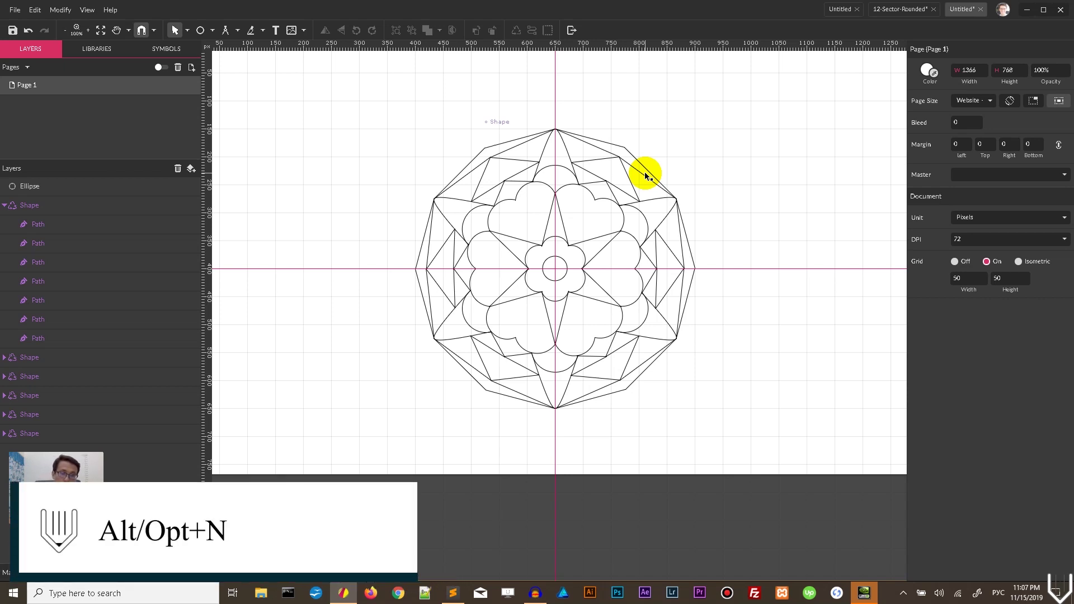
key("alt+n")
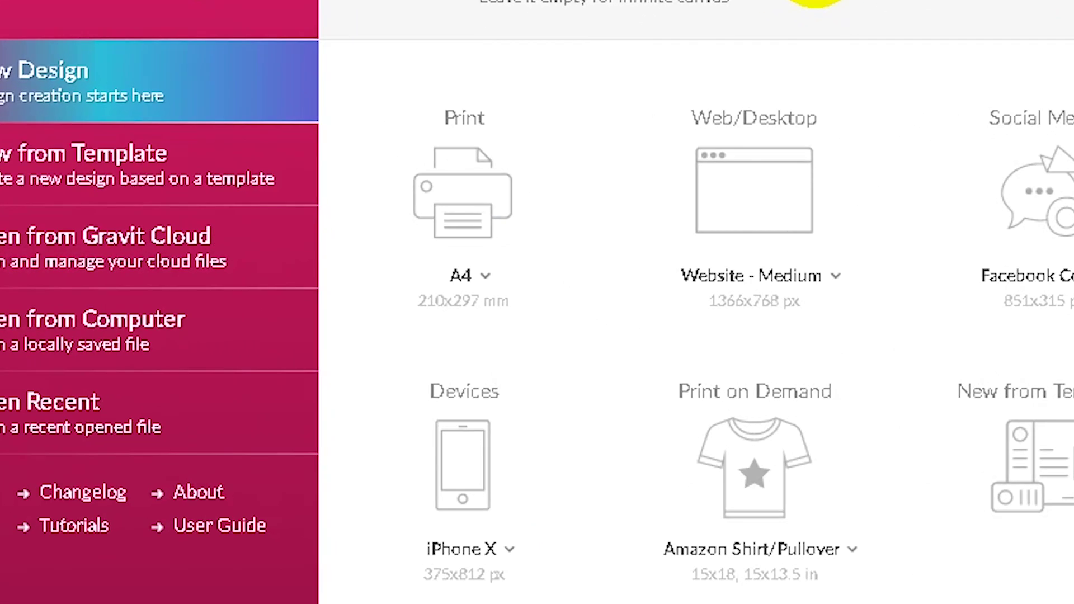
Create a new design at the Website - Medium 1366x768 px size
left_click(836, 276)
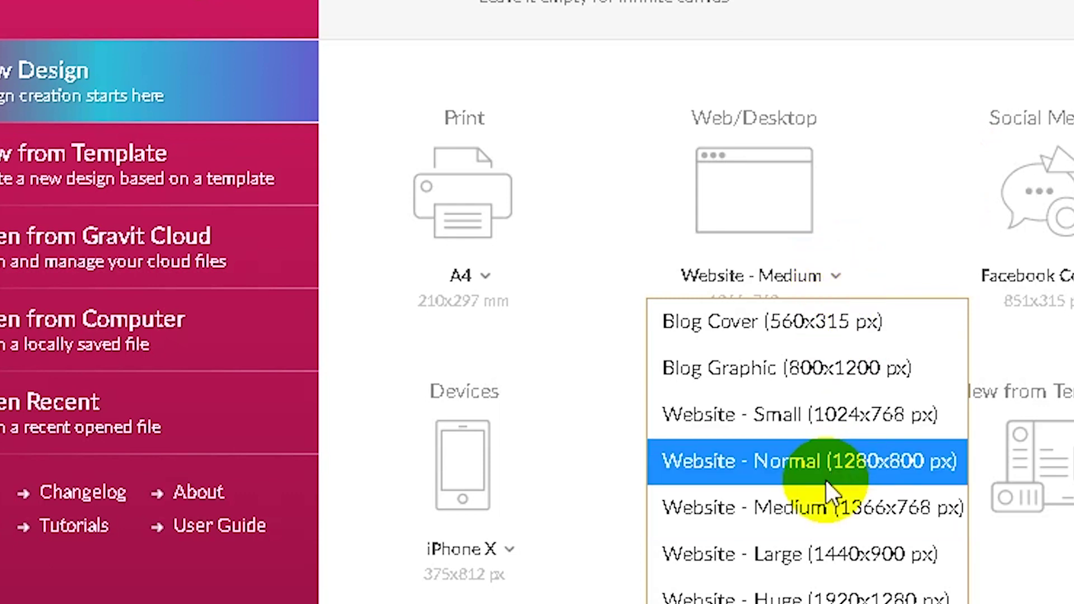
left_click(812, 519)
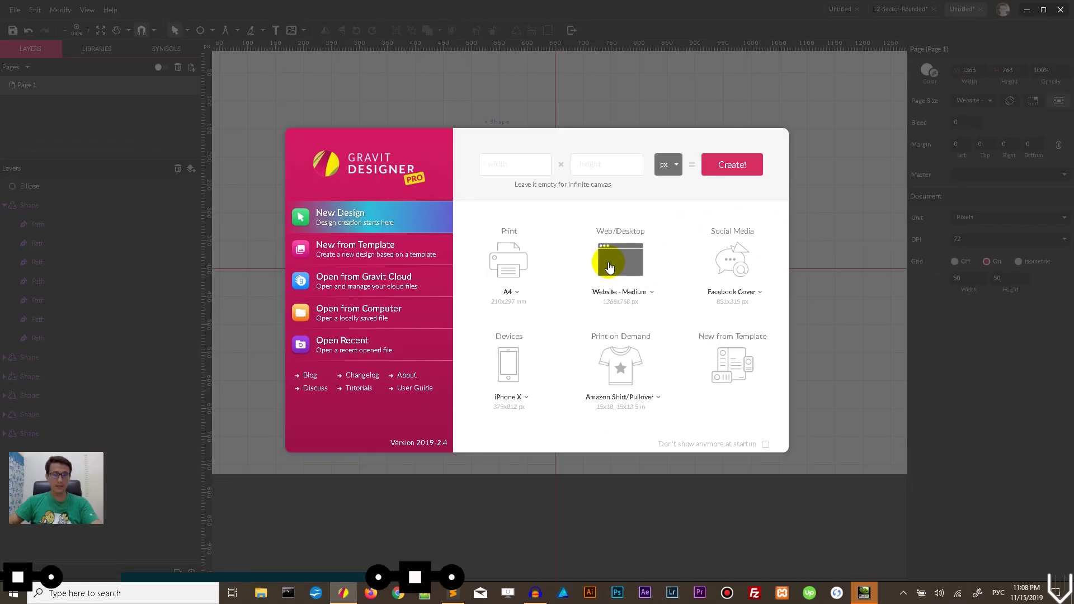
left_click(726, 212)
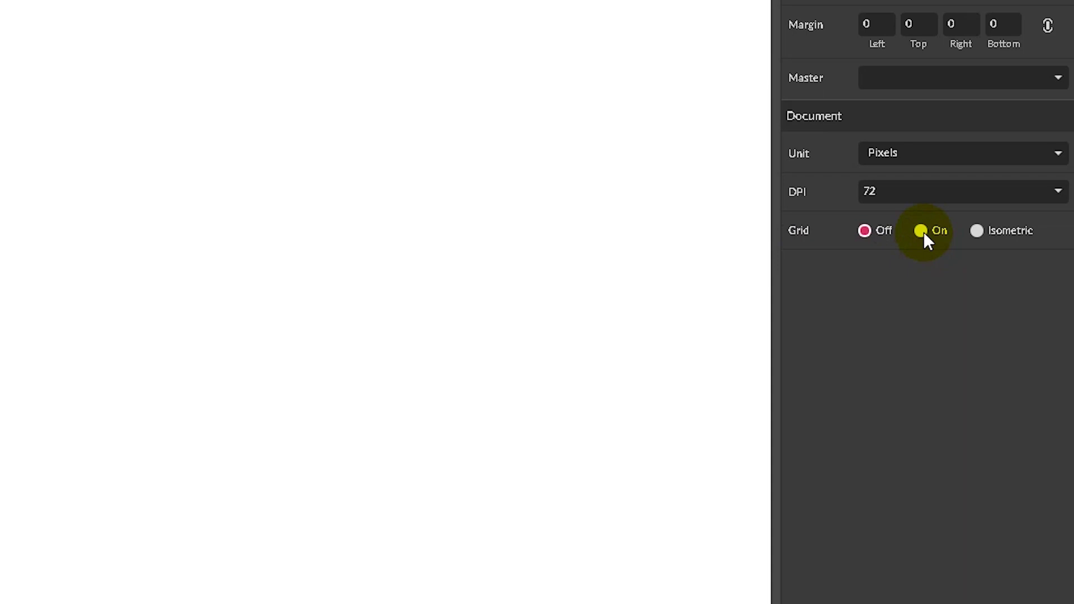
Turn on the document grid at 50 x 50 px, leaving the snapping options unchanged
left_click(924, 232)
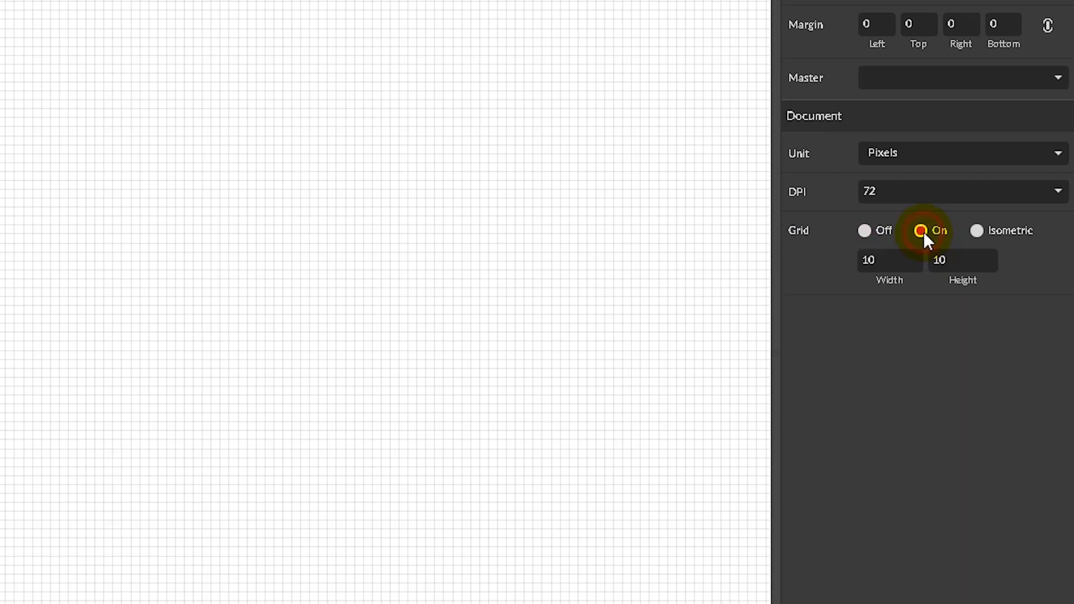
left_click(896, 259)
type("50")
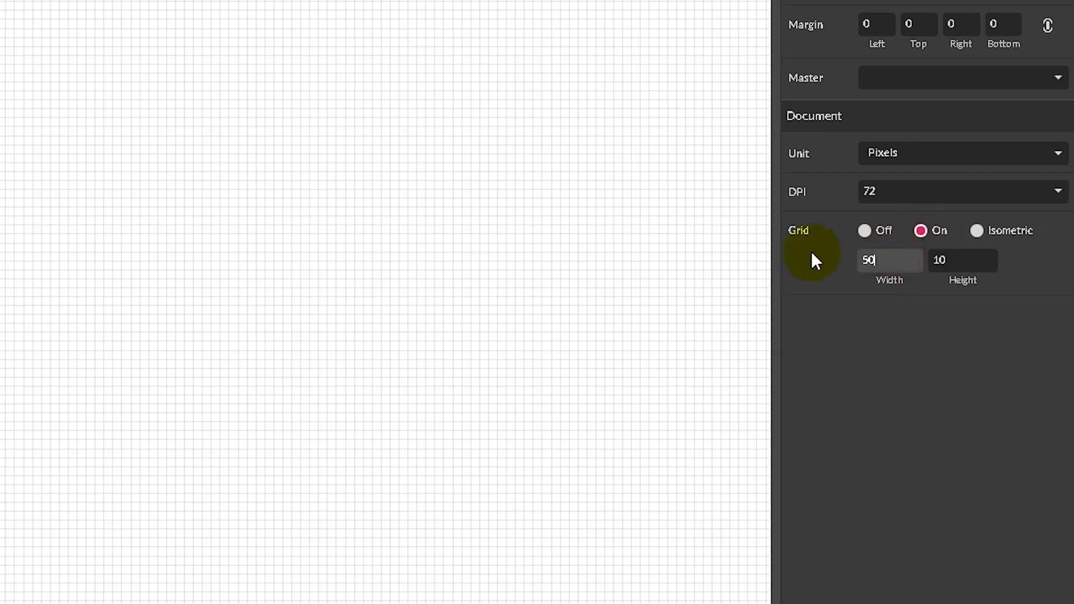
key("Return")
left_click(942, 259)
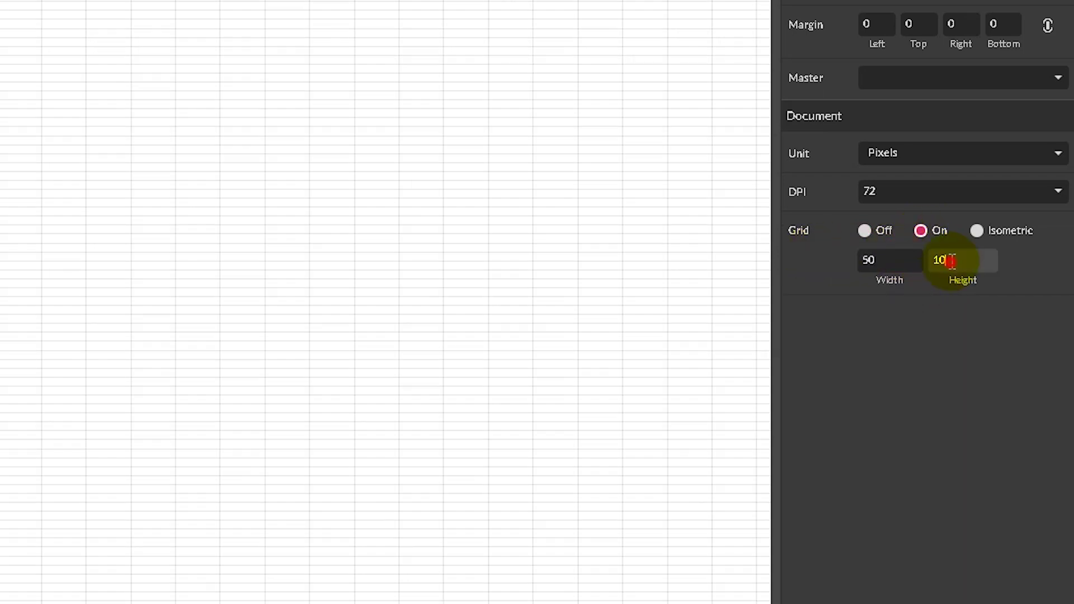
key("BackSpace")
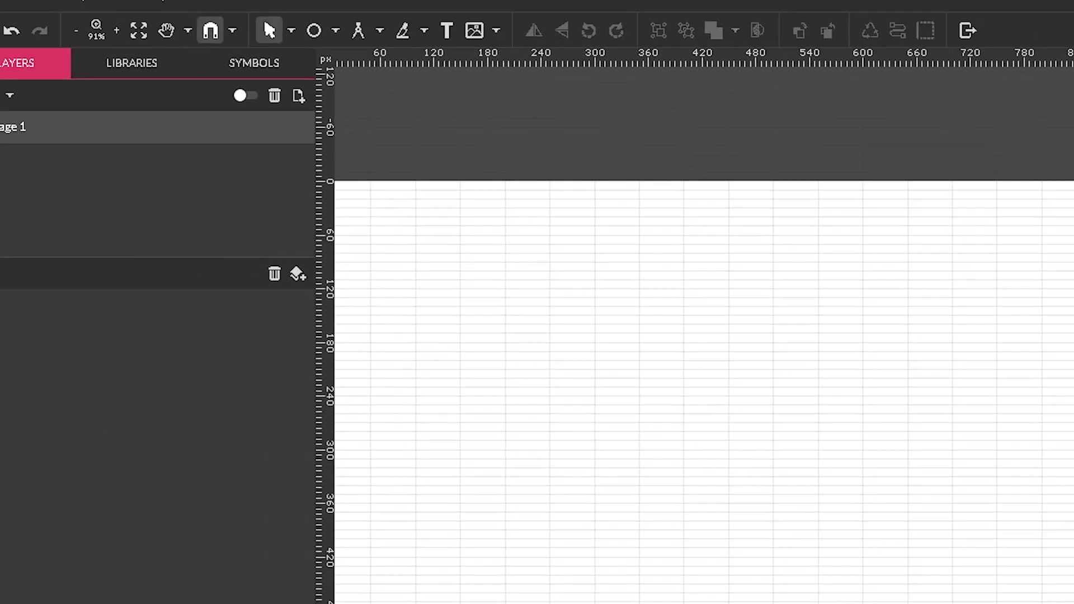
type("50")
key("Return")
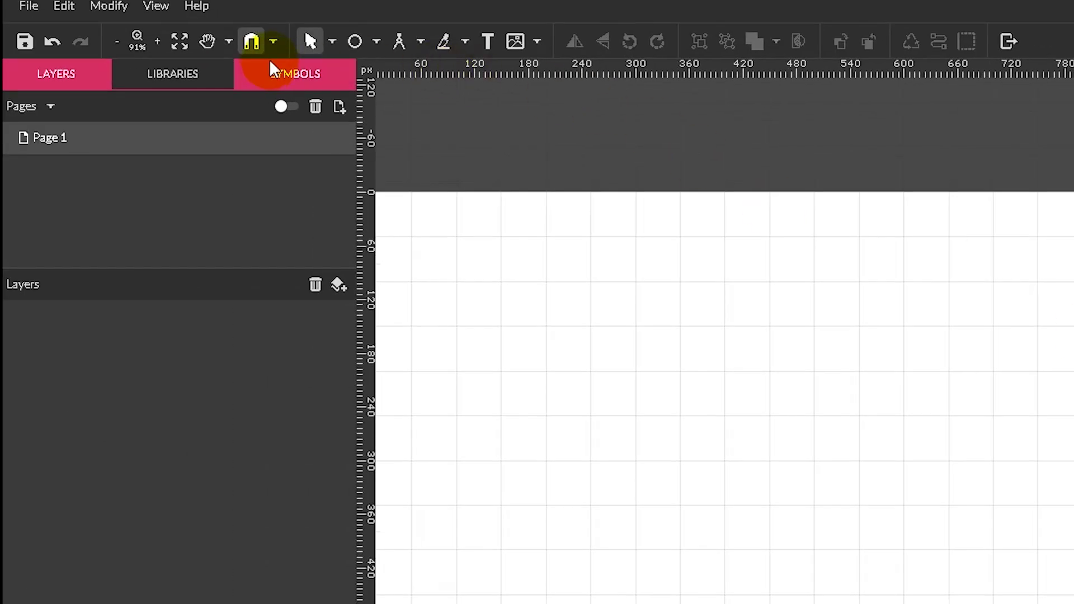
left_click(274, 40)
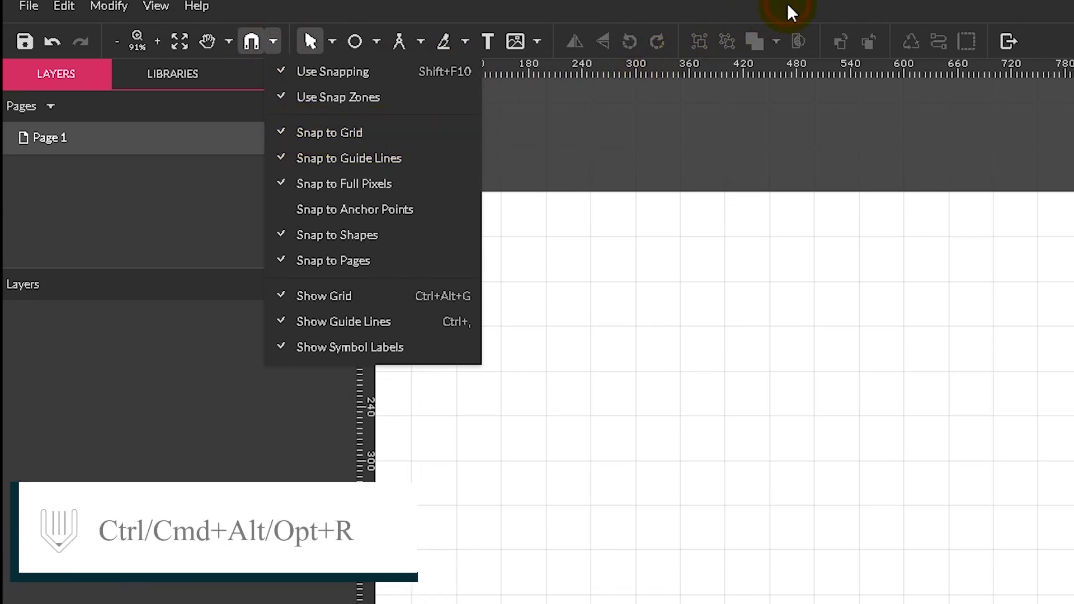
left_click(876, 364)
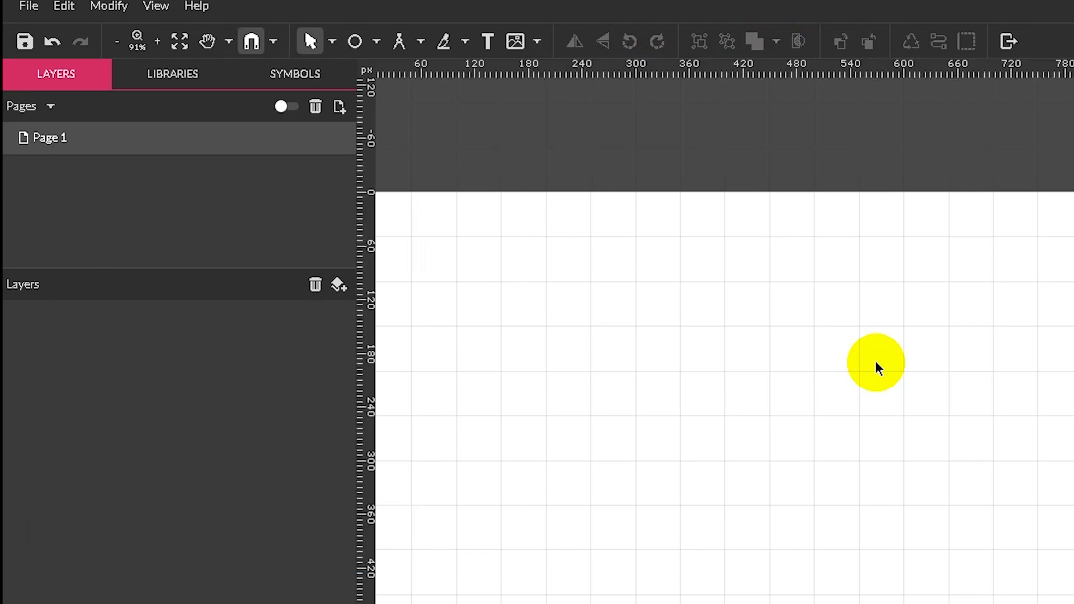
Drag out horizontal and vertical guides crossing mid-page, with the vertical guide at 700 px
left_click_drag(983, 70, 971, 508)
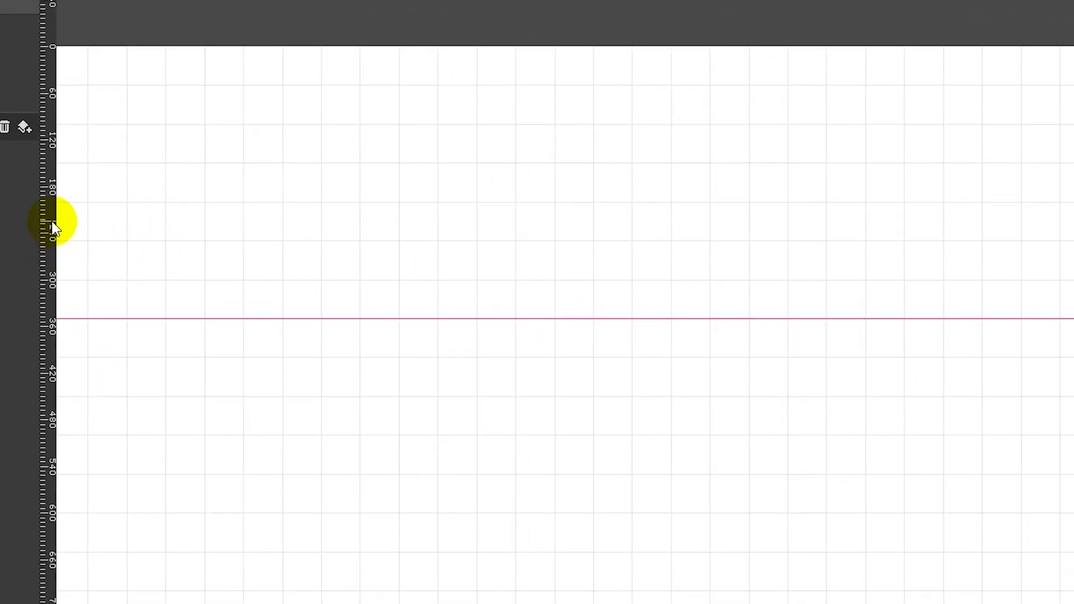
left_click_drag(43, 221, 593, 174)
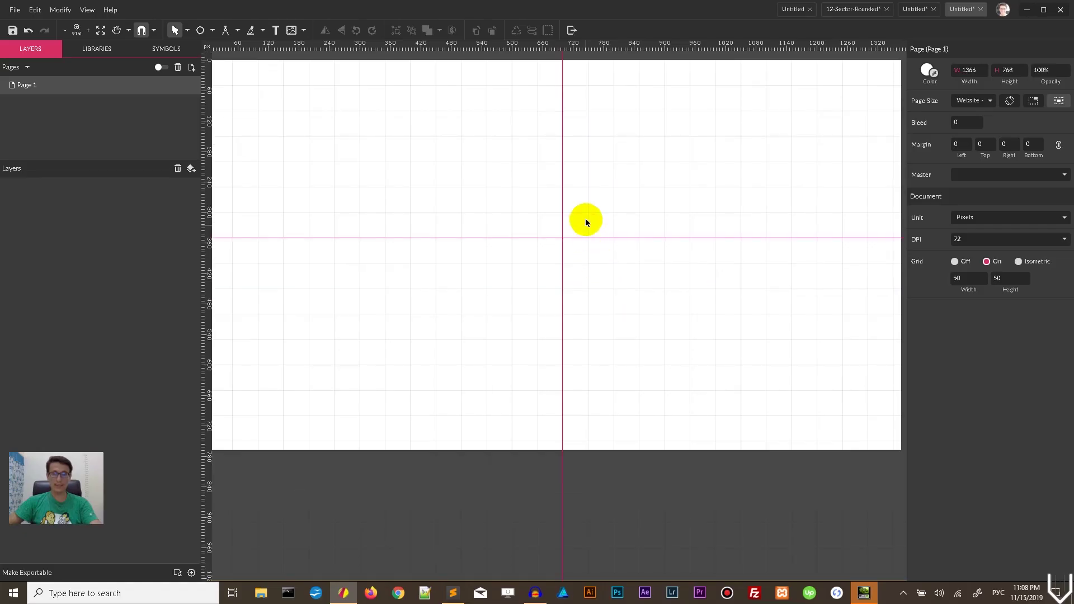
key("ctrl+plus")
key("ctrl+plus")
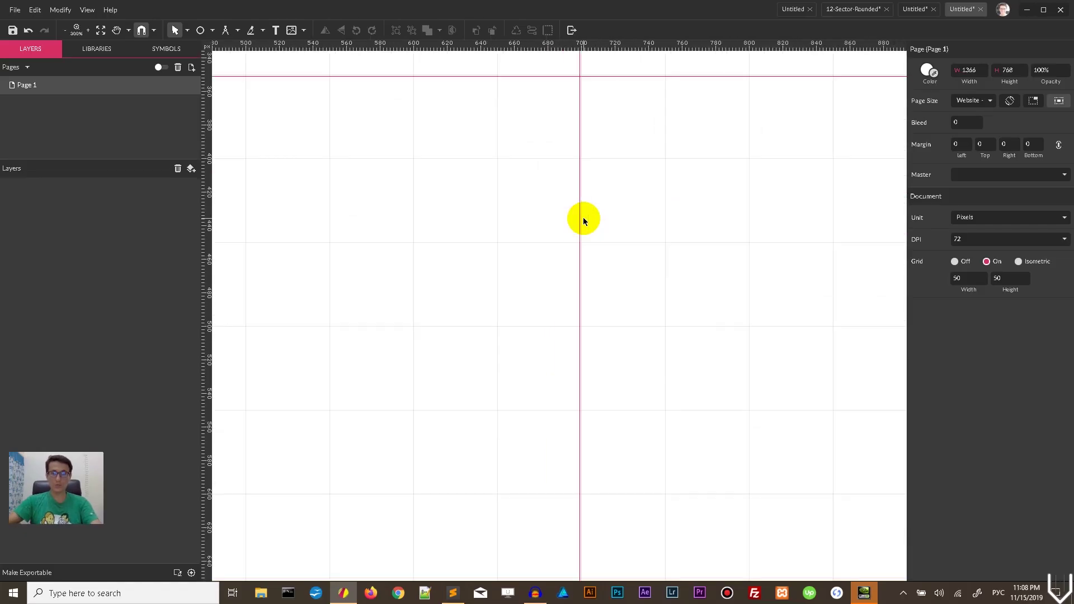
left_click_drag(618, 173, 549, 271)
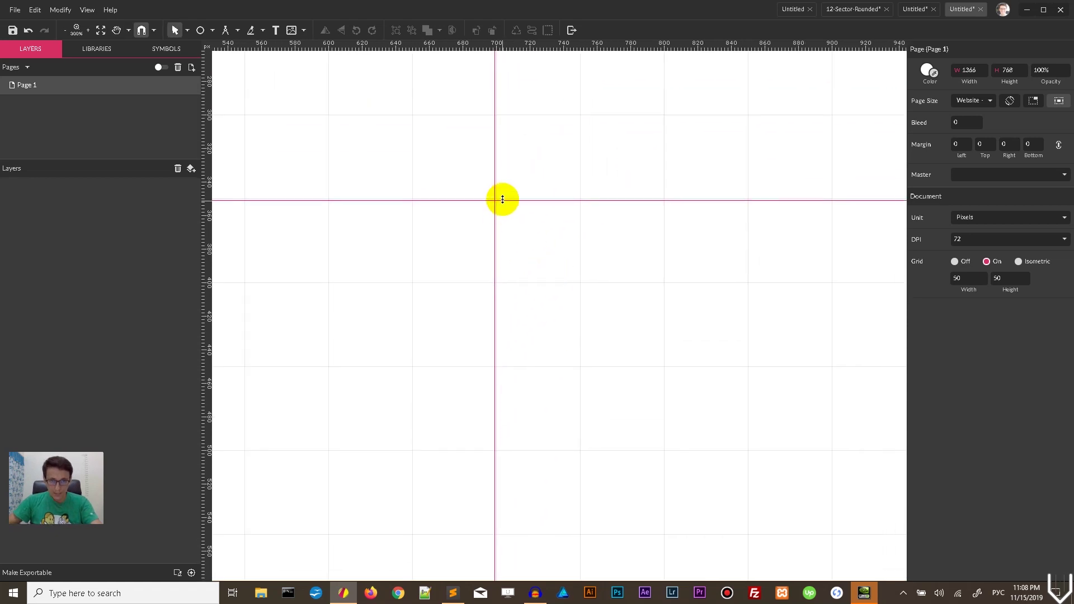
left_click_drag(502, 199, 494, 180)
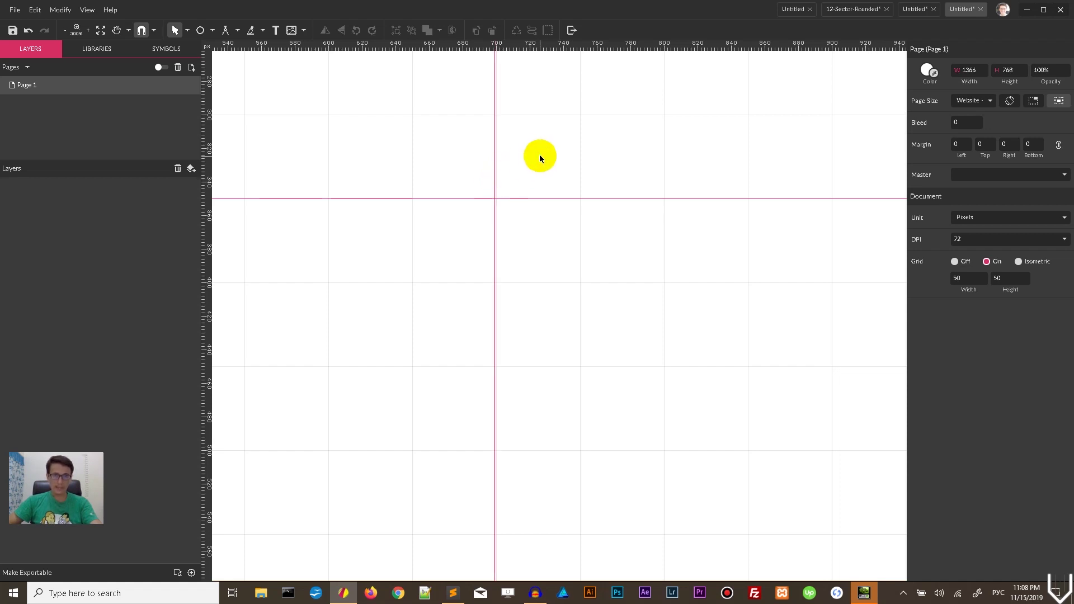
scroll(540, 154, "up", 5)
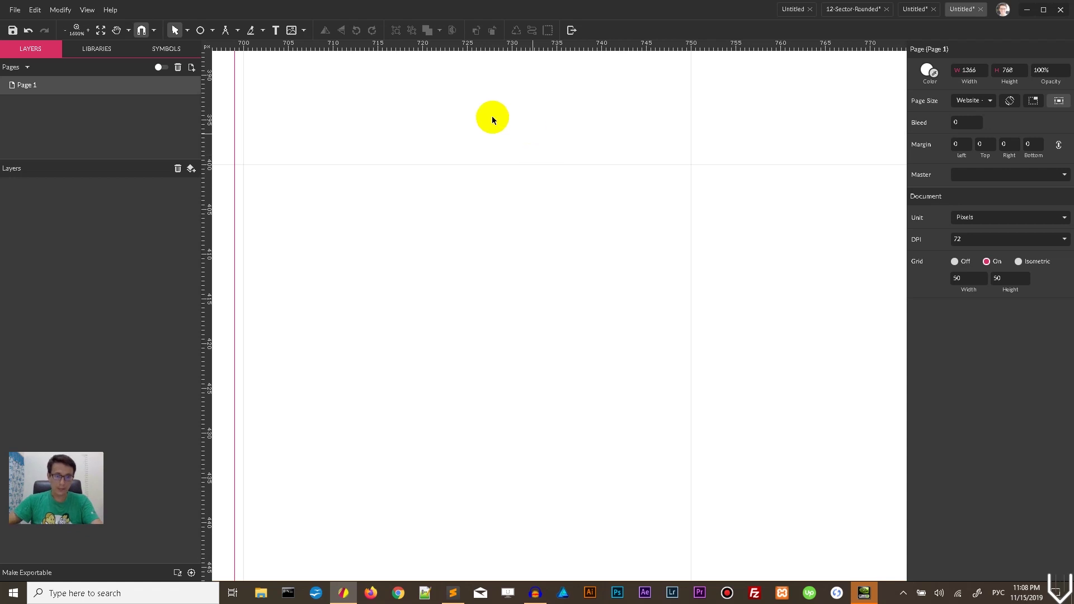
left_click_drag(235, 242, 243, 244)
scroll(341, 237, "down", 6)
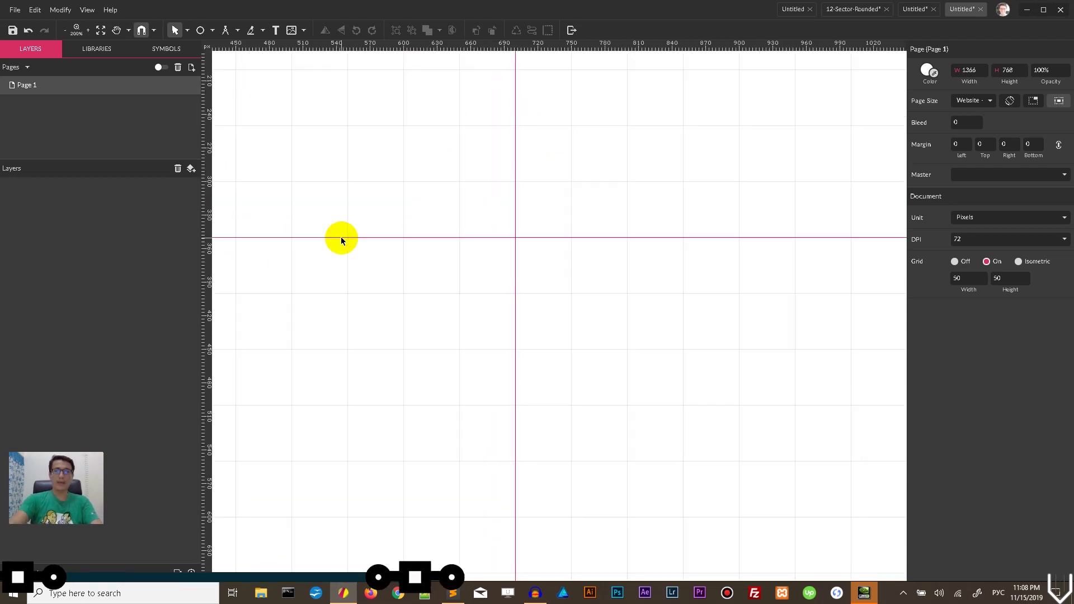
scroll(340, 237, "down", 2)
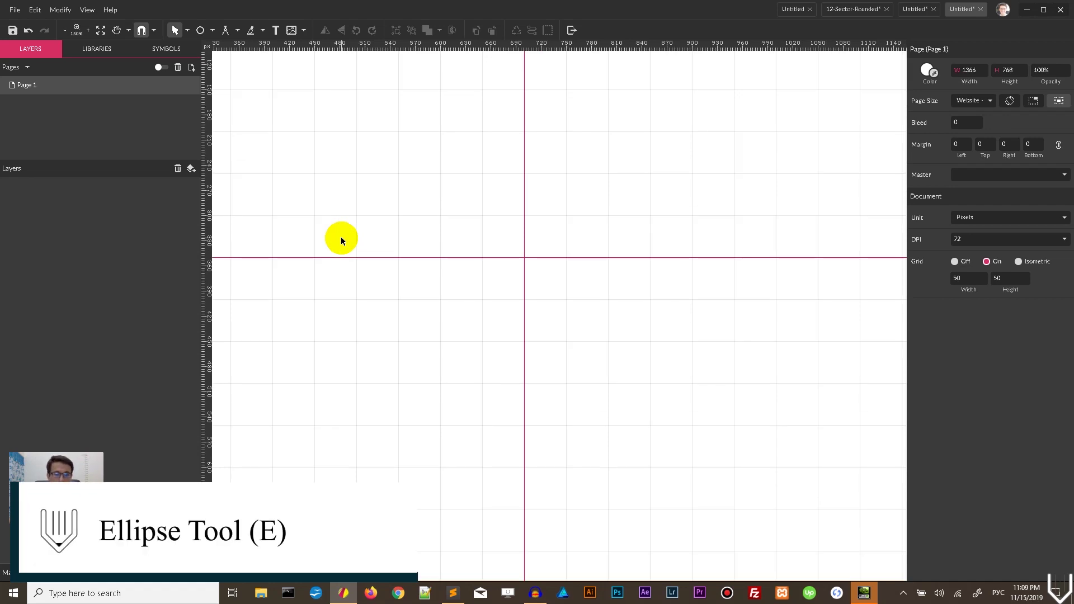
Draw a 500 x 500 px circle centred on the guide crossing, at X 450, Y 100
key("e")
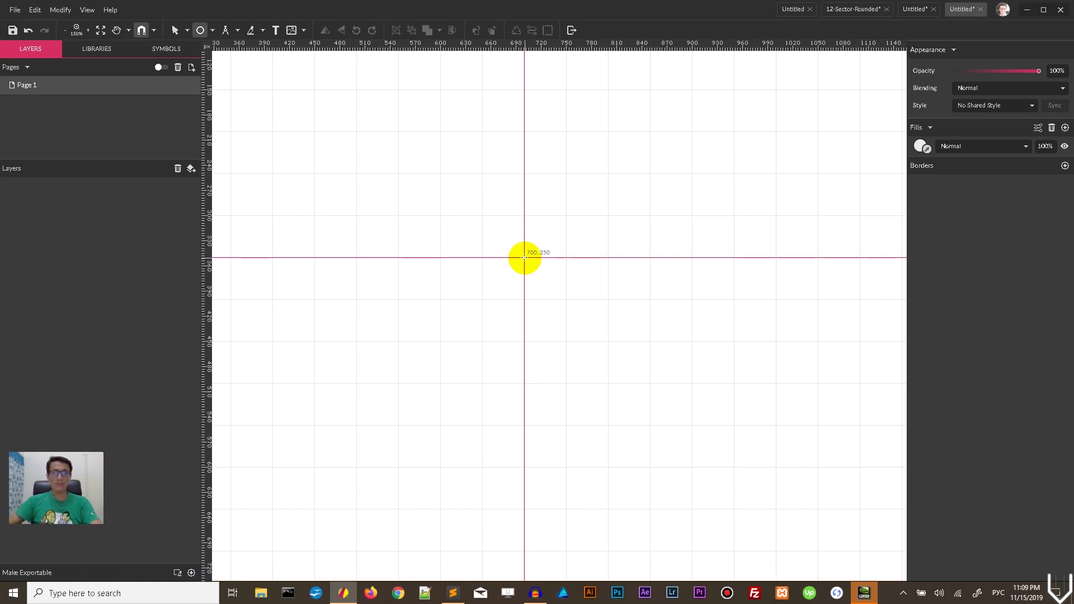
left_click_drag(524, 257, 719, 399)
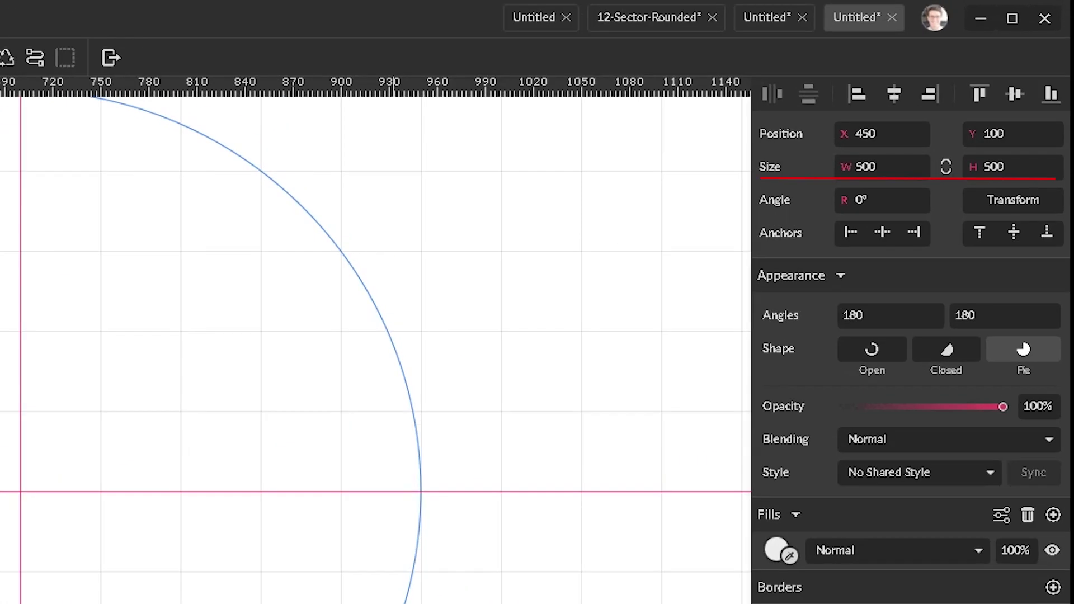
key("ctrl+minus")
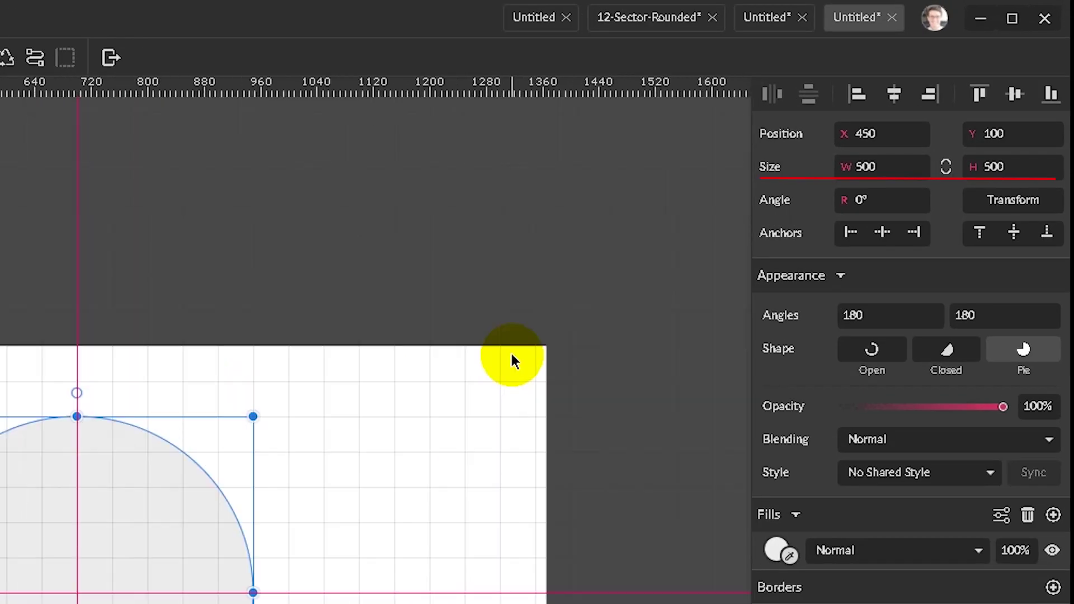
key("ctrl+plus")
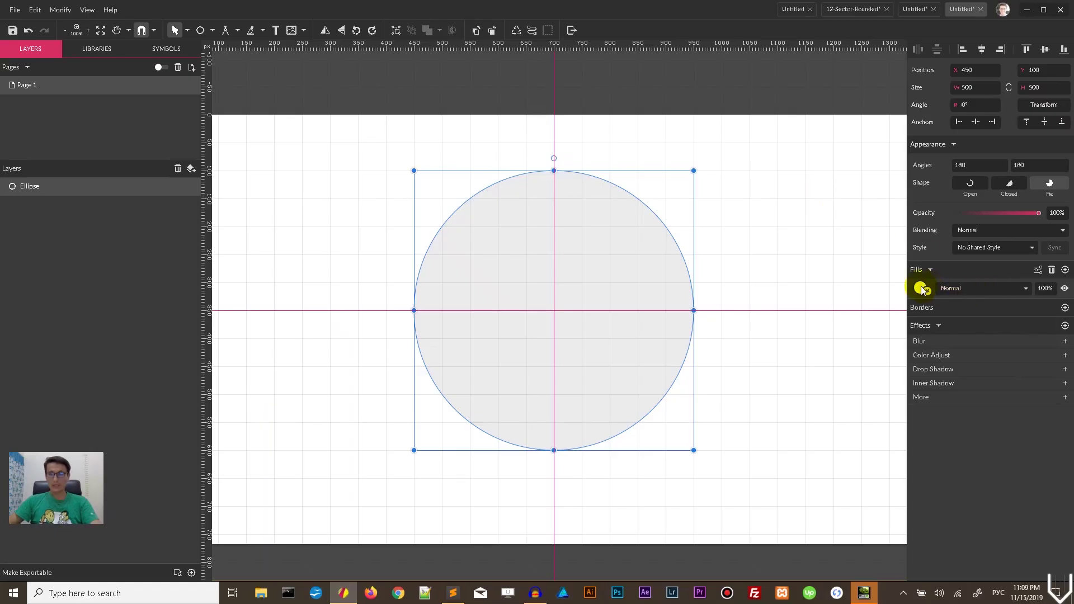
left_click(914, 284)
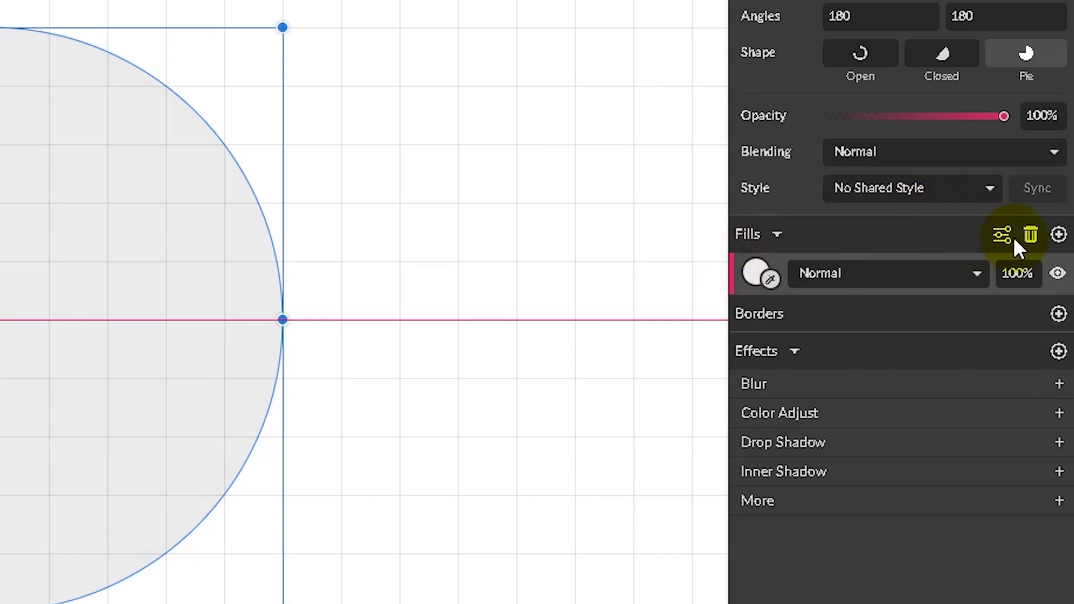
Remove the circle's fill, add a black 1 px outline, and set its angles to 120 and 60
left_click(1028, 235)
left_click(1056, 273)
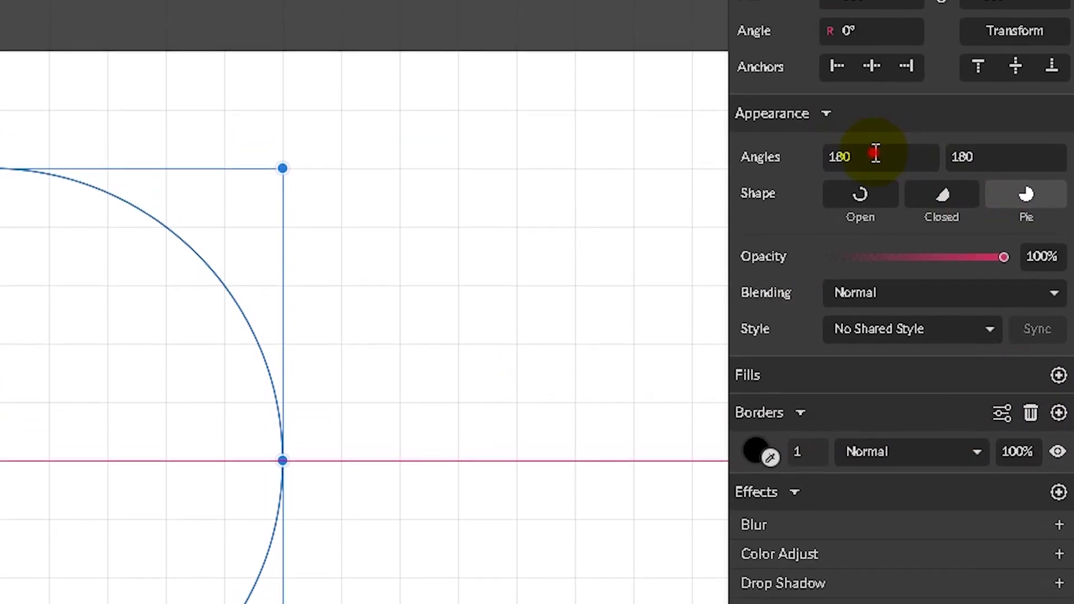
left_click(875, 153)
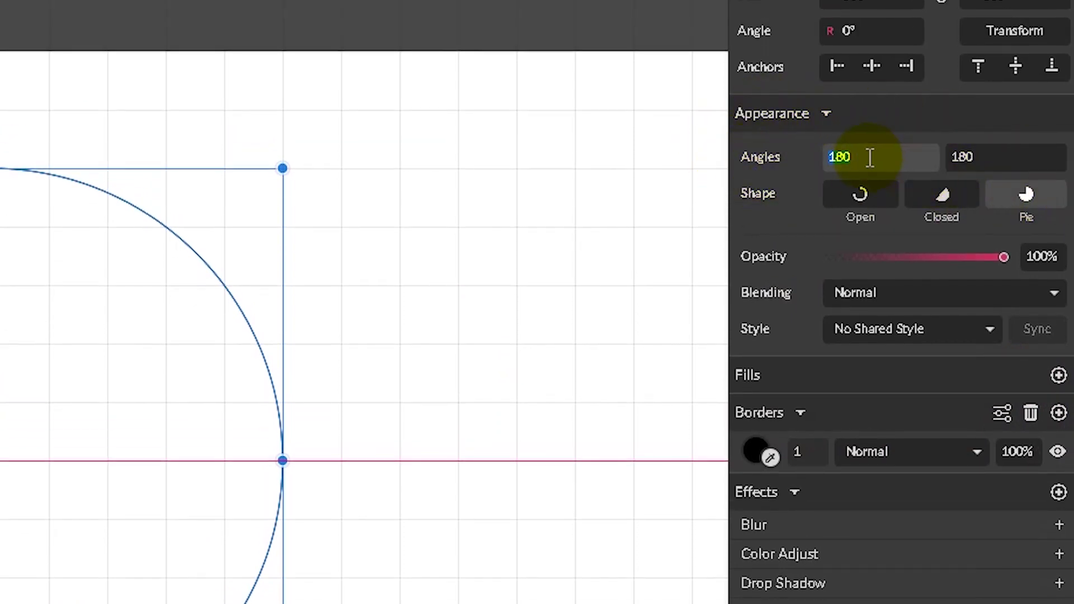
key("BackSpace")
type("120")
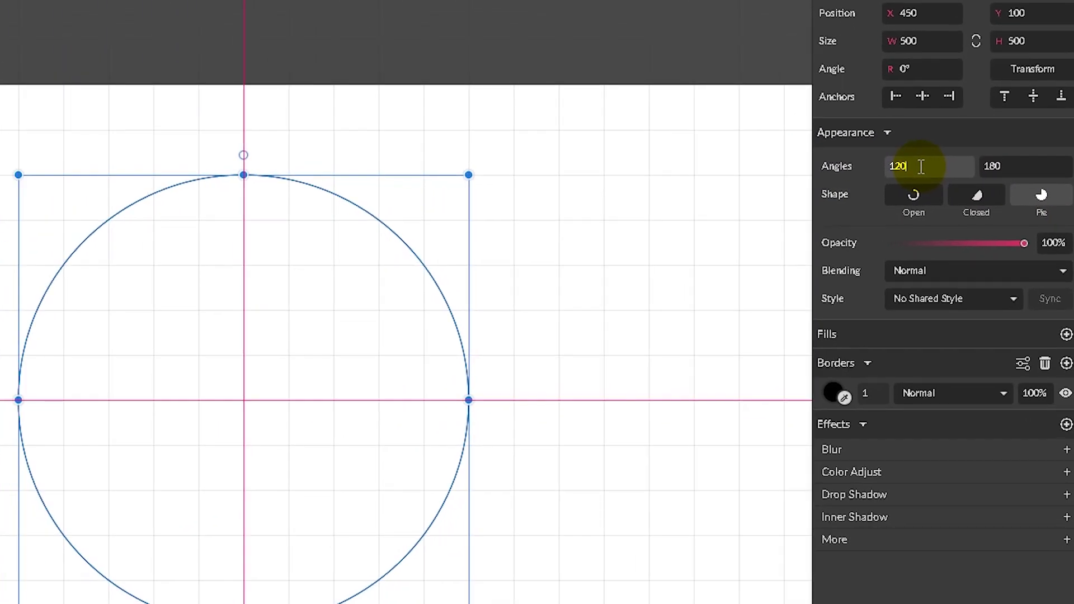
key("Return")
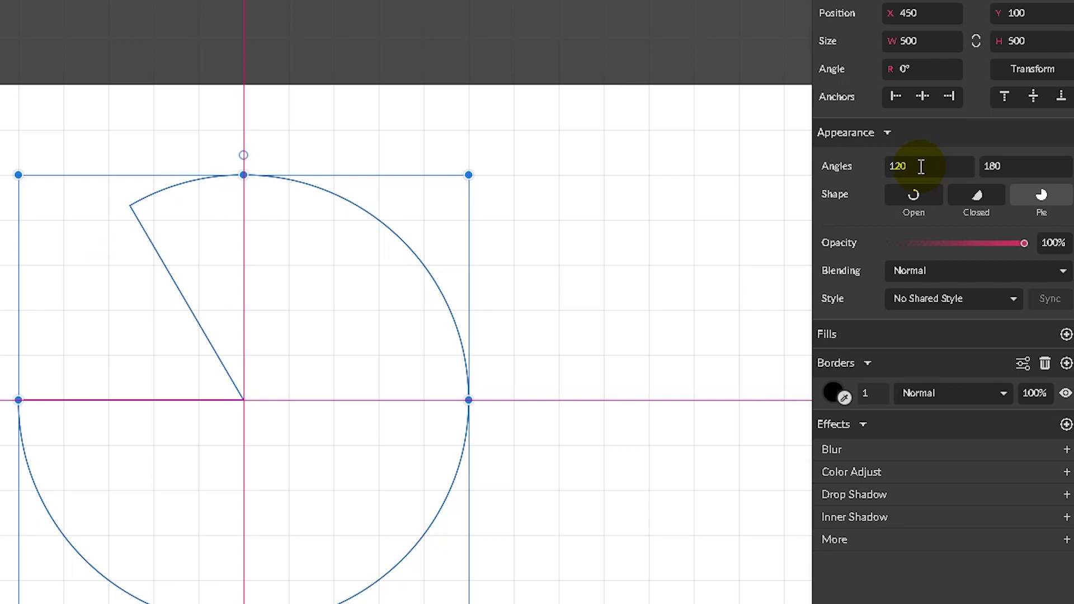
left_click(993, 167)
key("BackSpace")
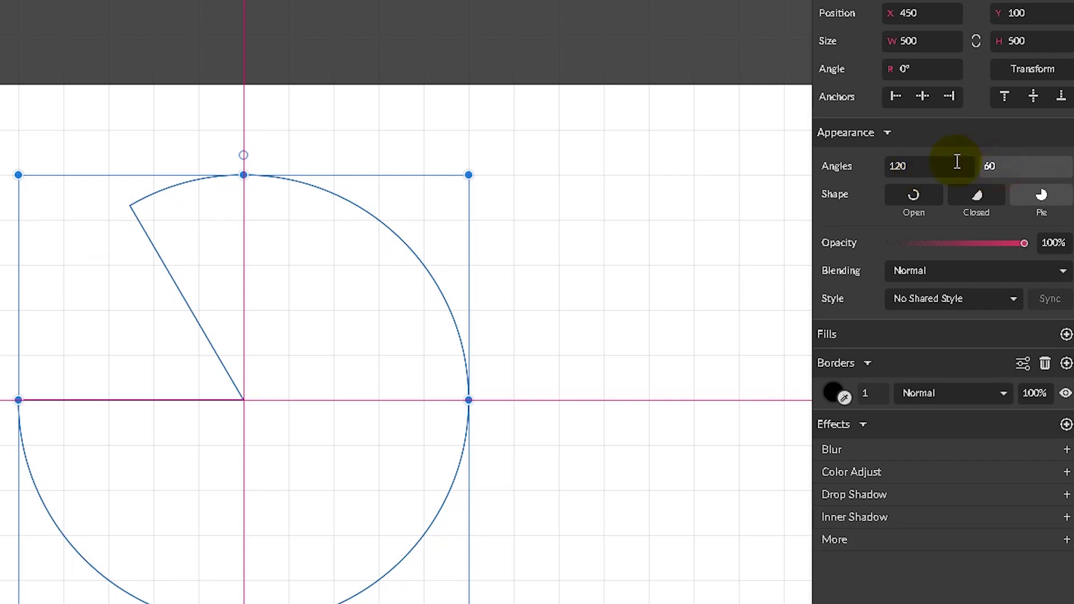
type("60")
key("Return")
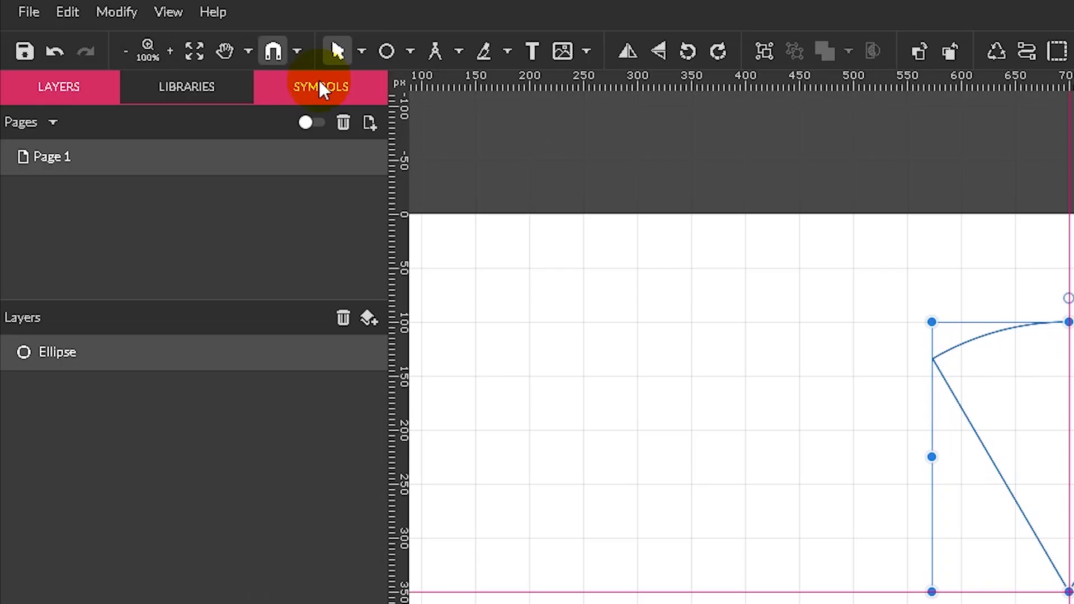
Create a symbol named 'Slice' from the wedge
left_click(166, 50)
left_click(252, 121)
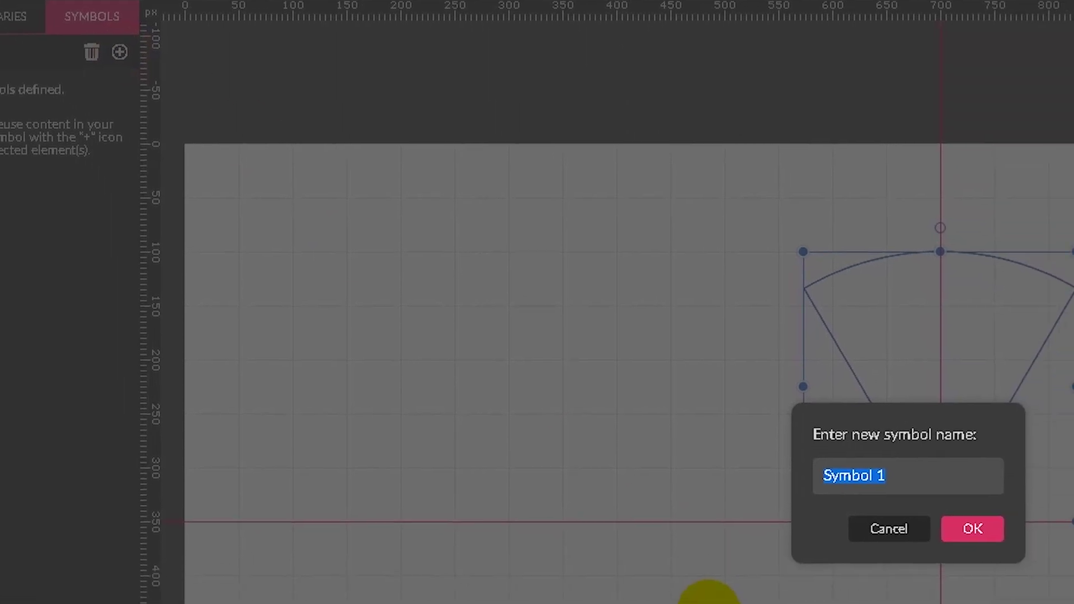
key("BackSpace")
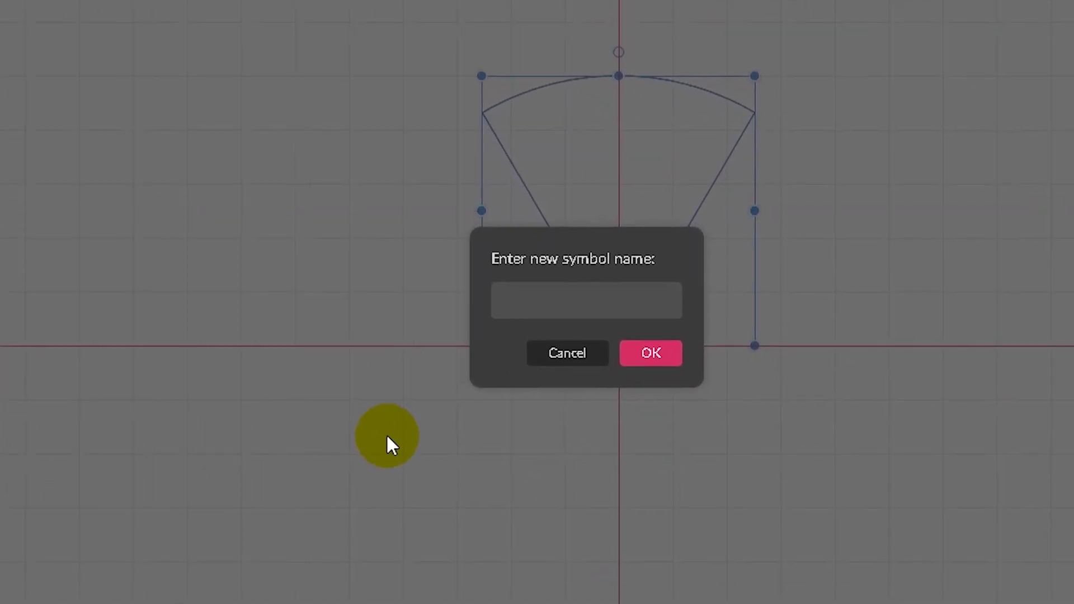
type("Slice")
key("Return")
left_click(18, 56)
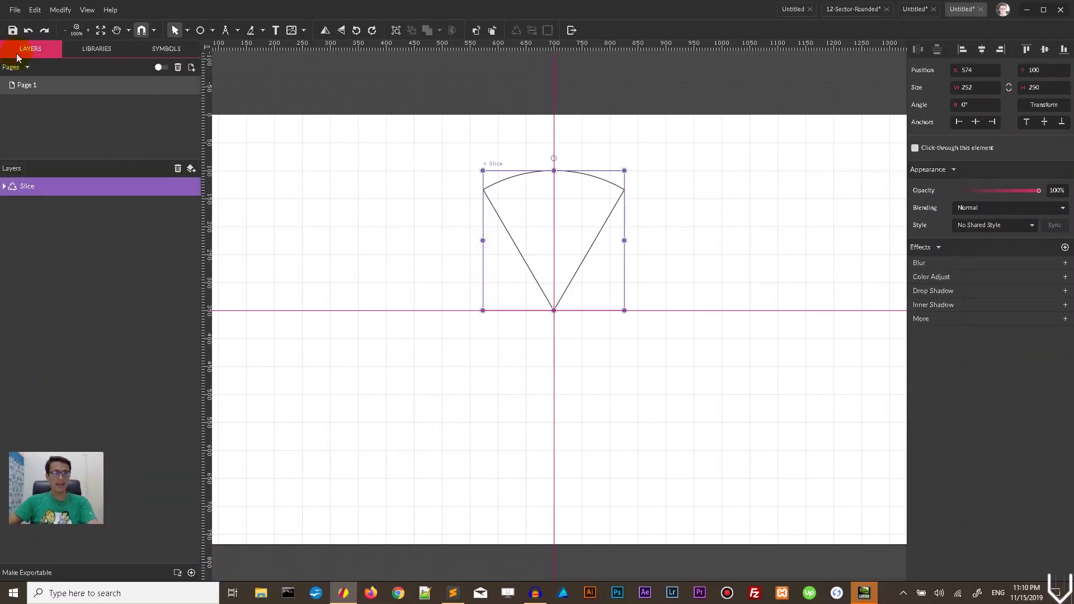
Duplicate the Slice, rotating each copy -60° around its bottom tip to fill the circle
key("ctrl+d")
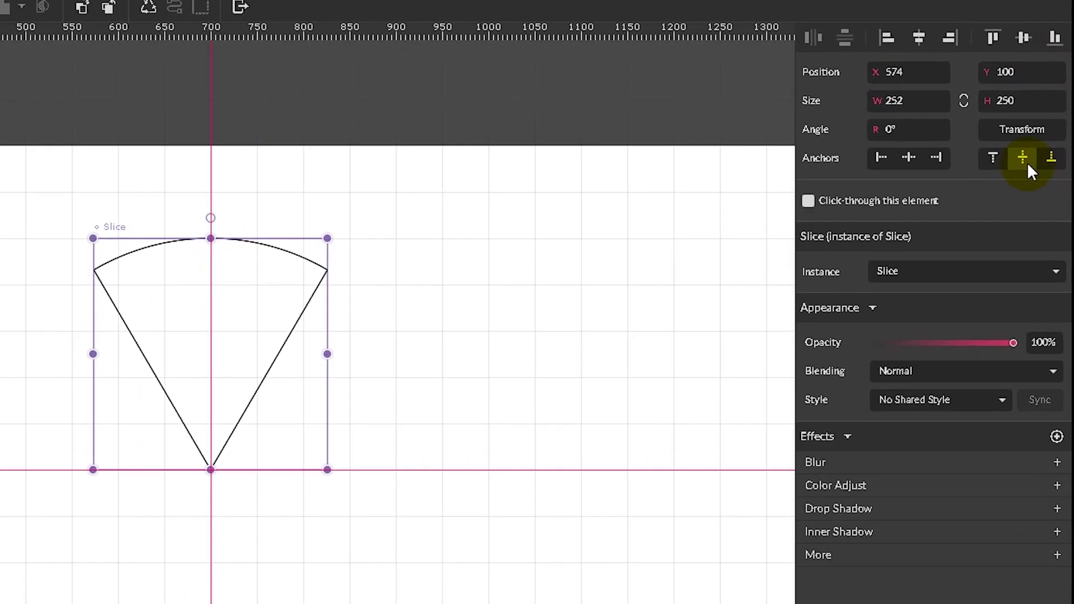
left_click(1044, 109)
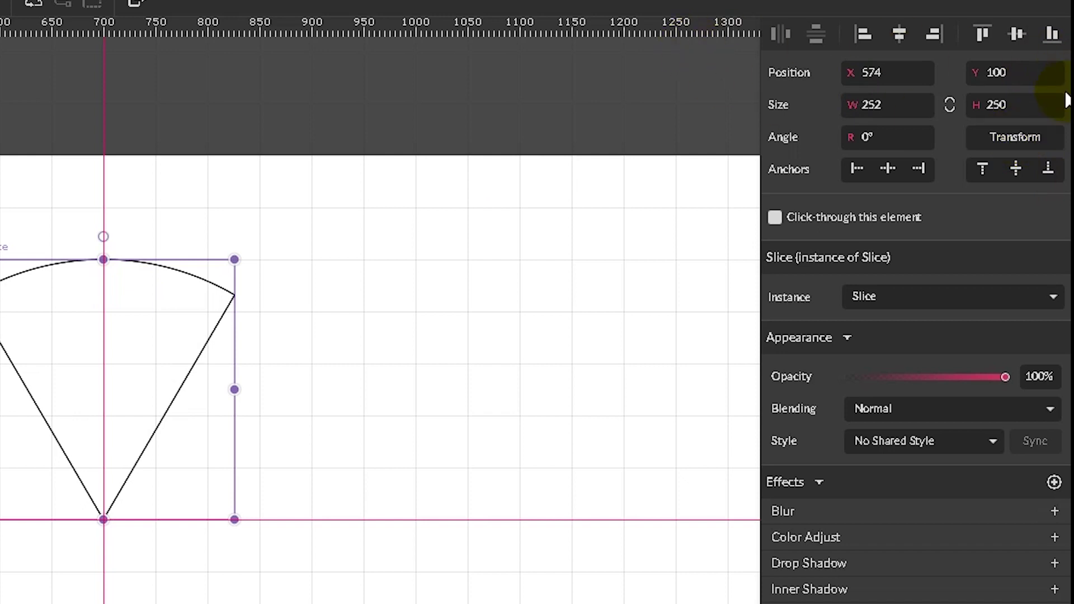
left_click(1029, 136)
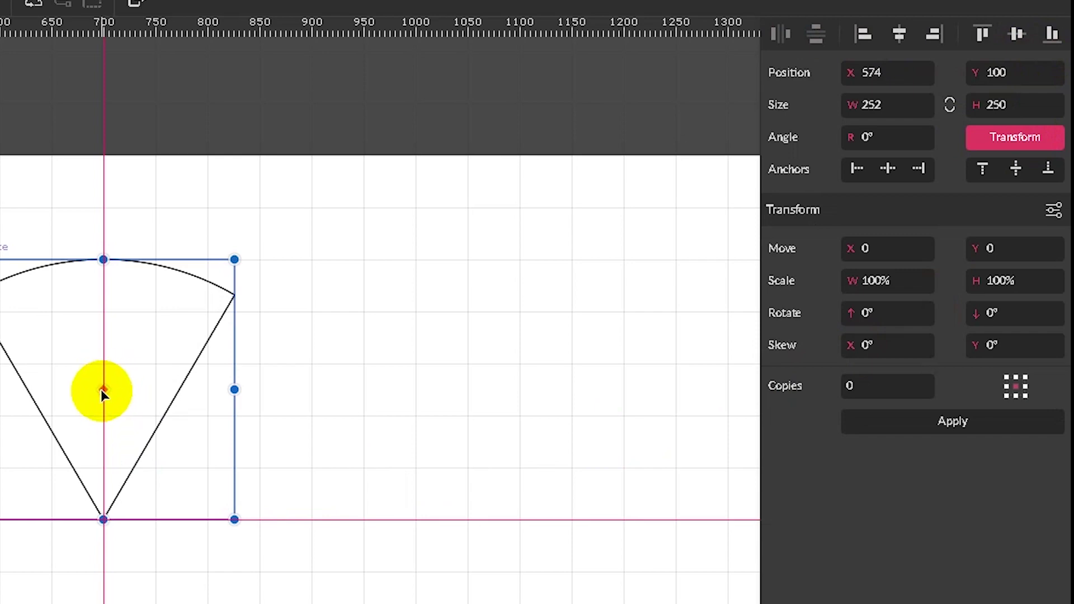
left_click_drag(103, 390, 103, 518)
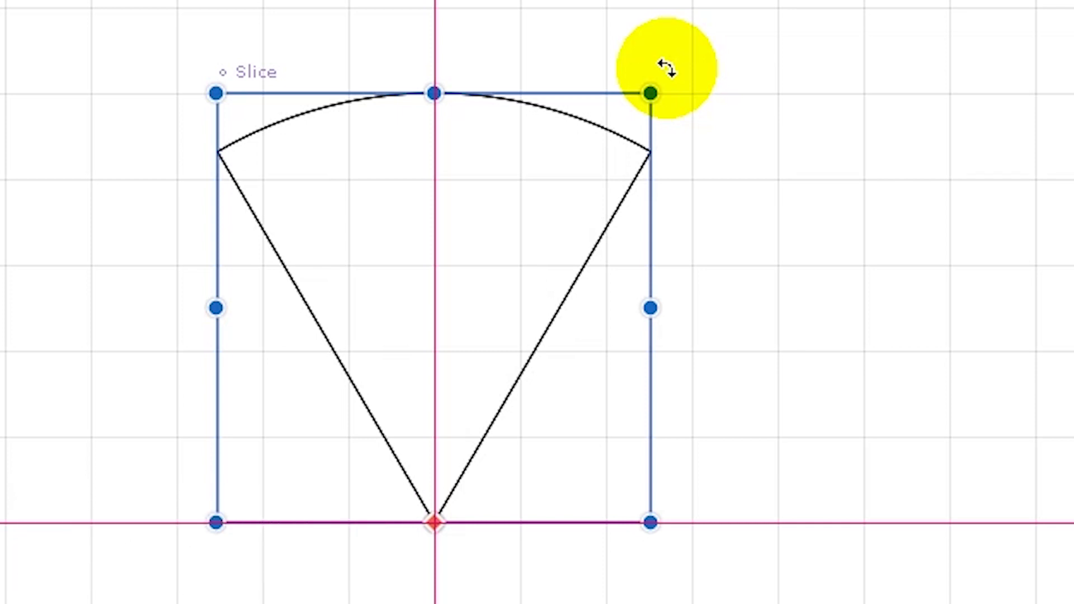
left_click_drag(666, 67, 874, 522)
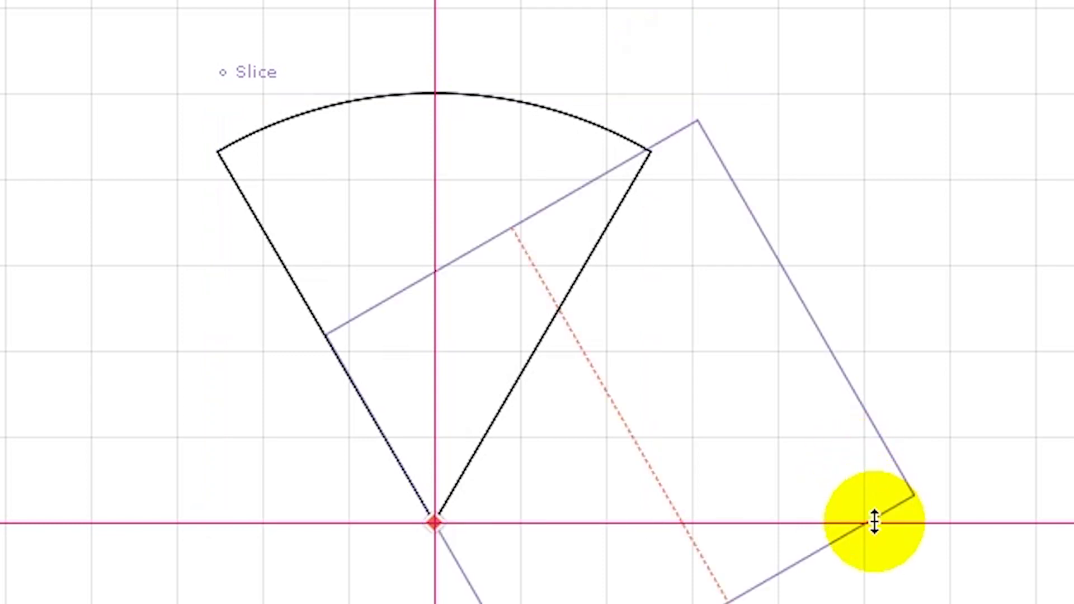
left_click_drag(874, 521, 874, 522)
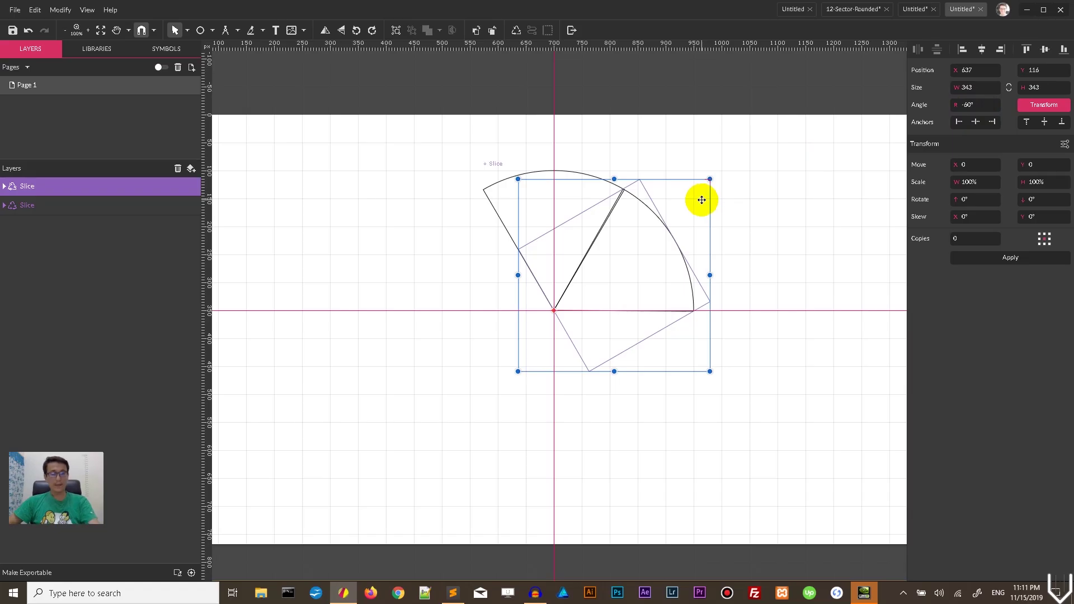
key("ctrl+d")
key("ctrl+d")
key("ctrl+d")
key("ctrl+d")
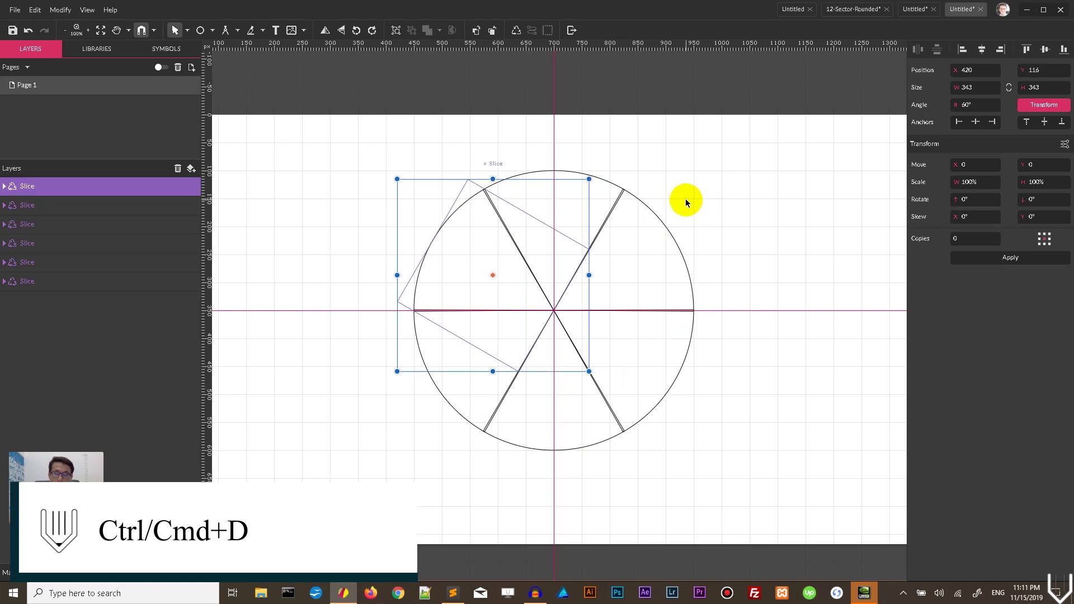
key("ctrl+plus")
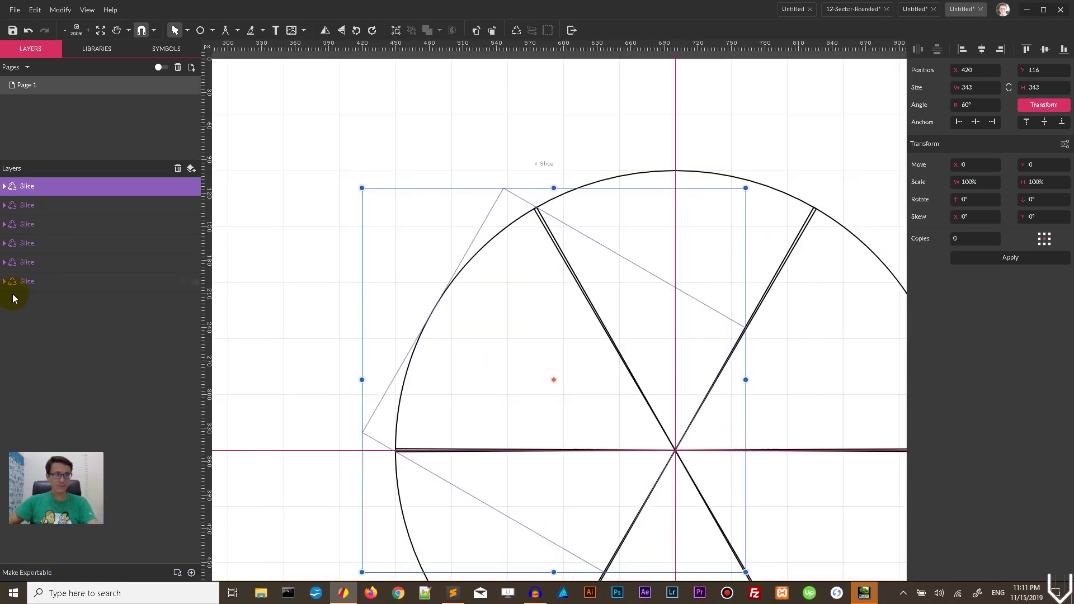
left_click(49, 280)
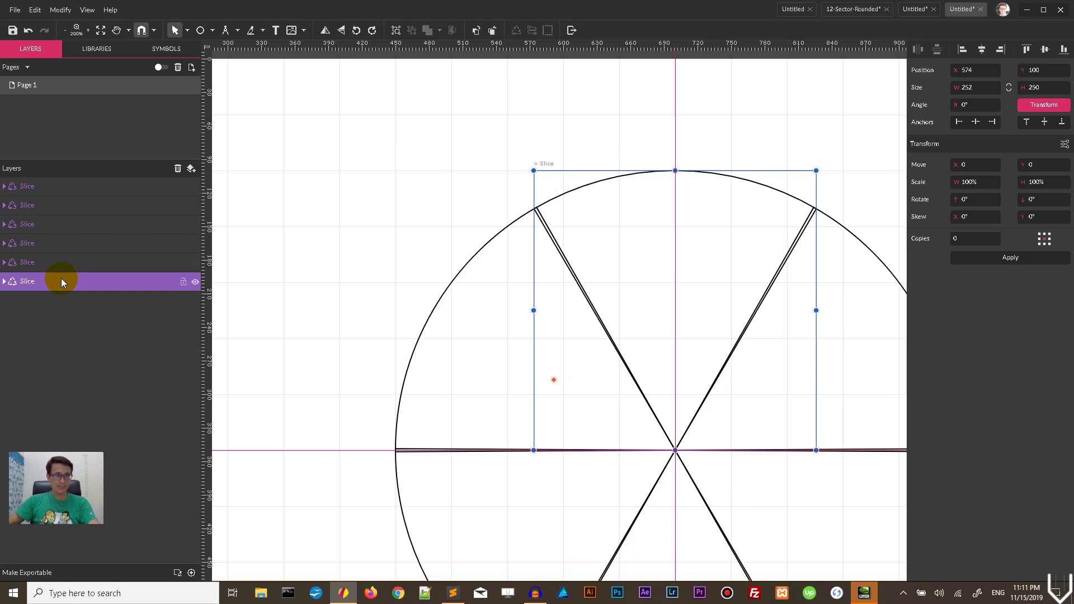
Move the original Slice to the top of the layer stack
left_click_drag(60, 283, 72, 175)
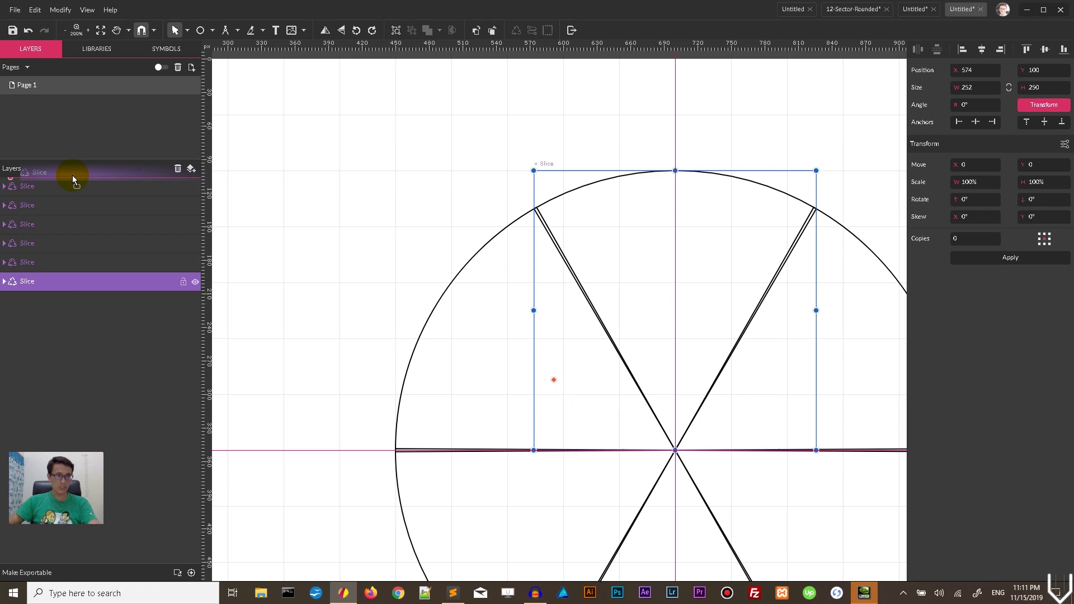
left_click_drag(72, 176, 72, 176)
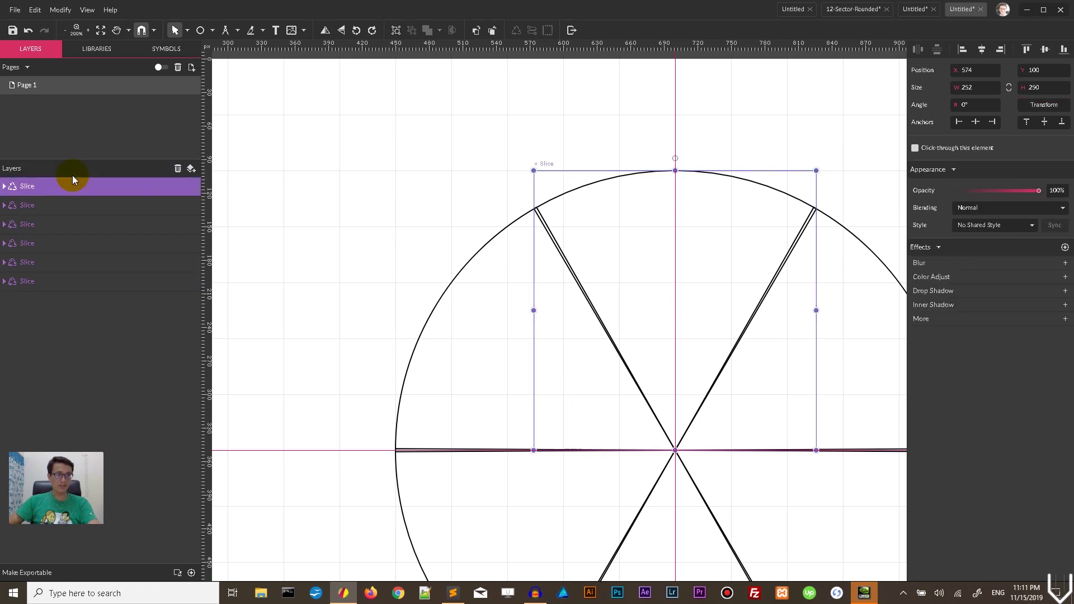
key("space")
left_click_drag(738, 156, 522, 139)
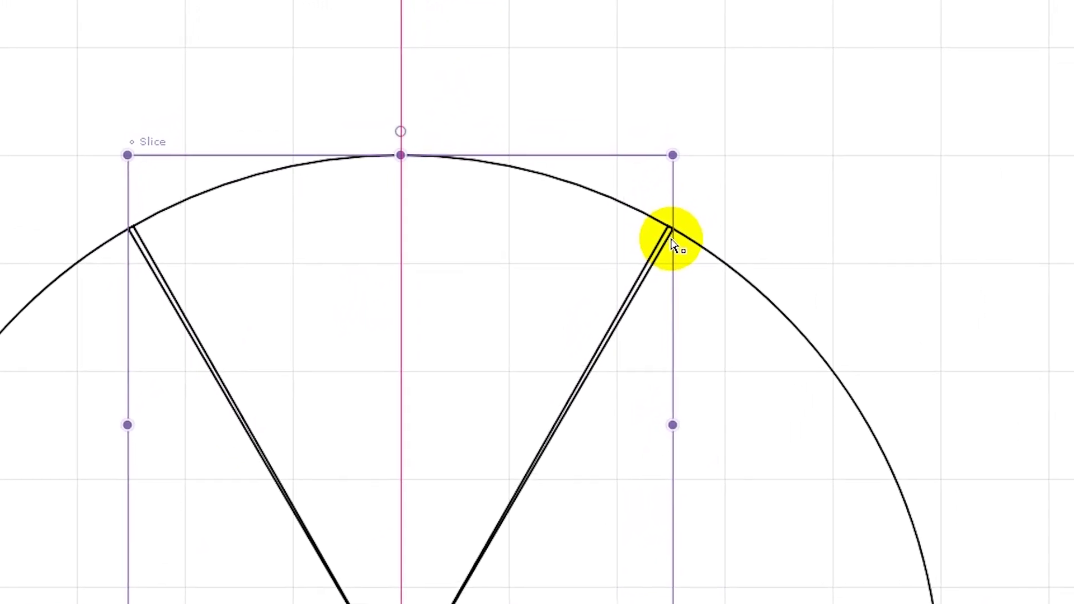
Drag the top slice's corner onto the neighbouring spoke so the edges line up
left_click(718, 194)
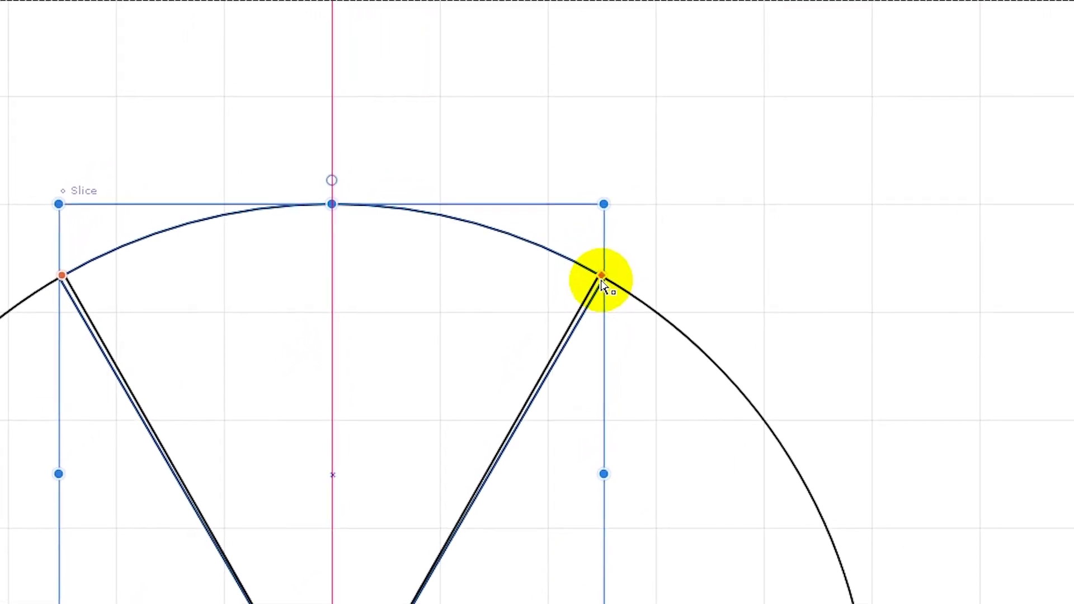
scroll(559, 302, "up", 3)
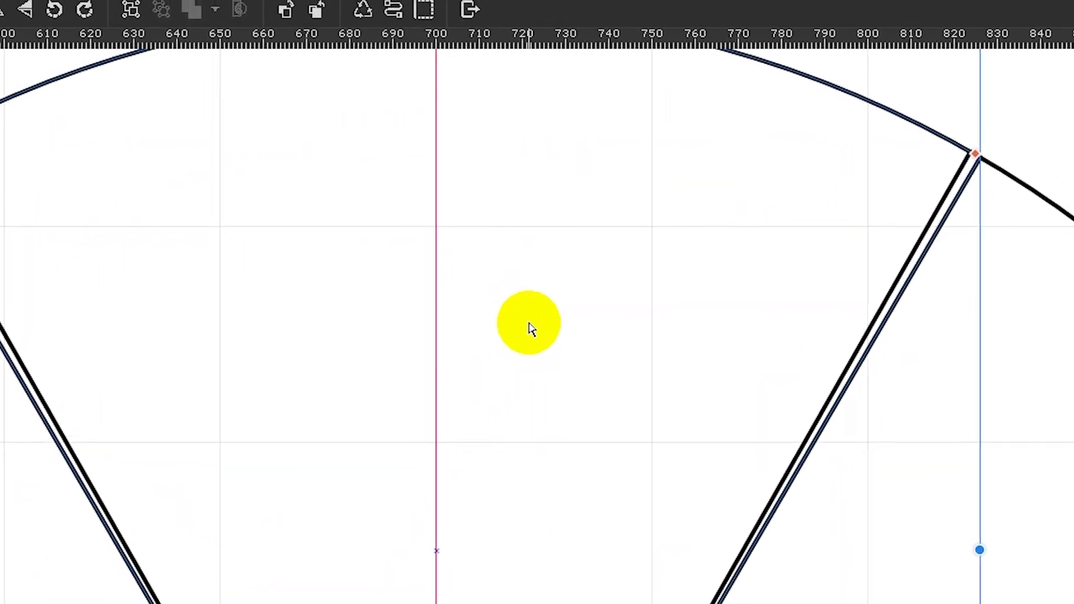
left_click_drag(829, 352, 627, 433)
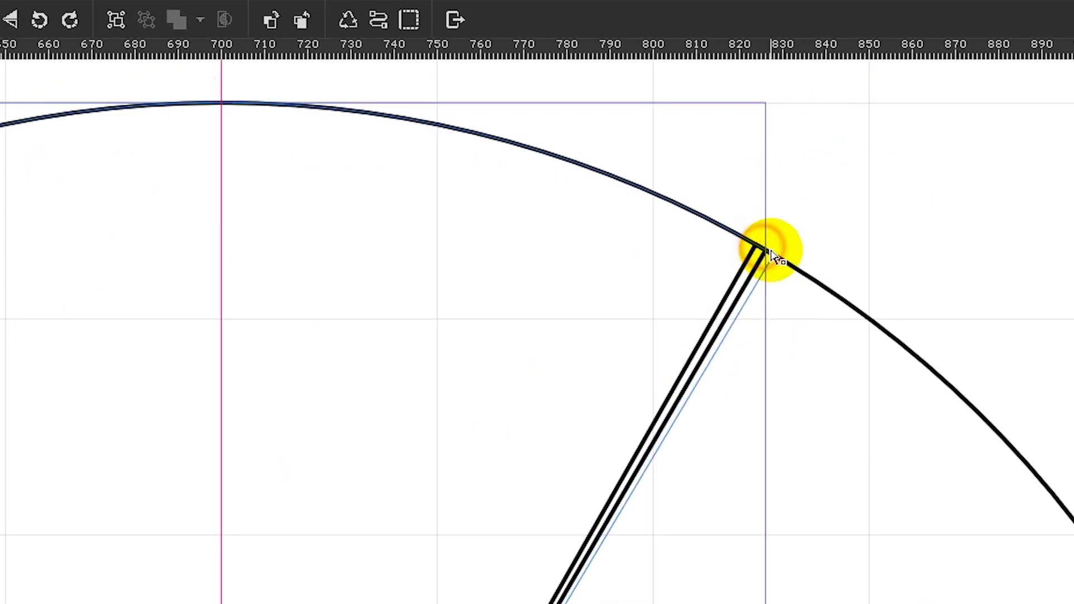
left_click_drag(762, 250, 755, 246)
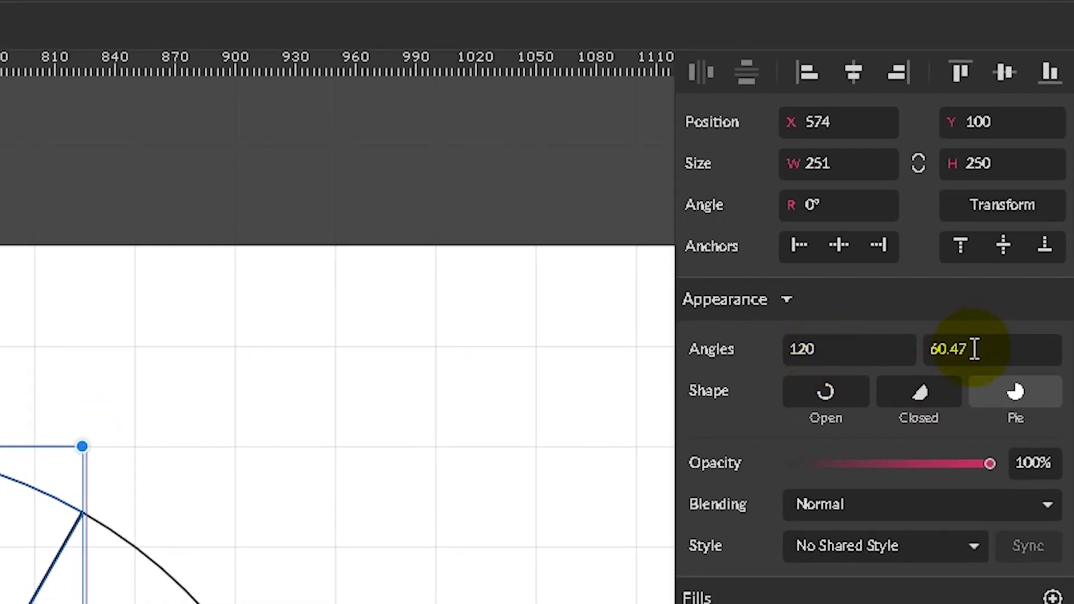
left_click(91, 378)
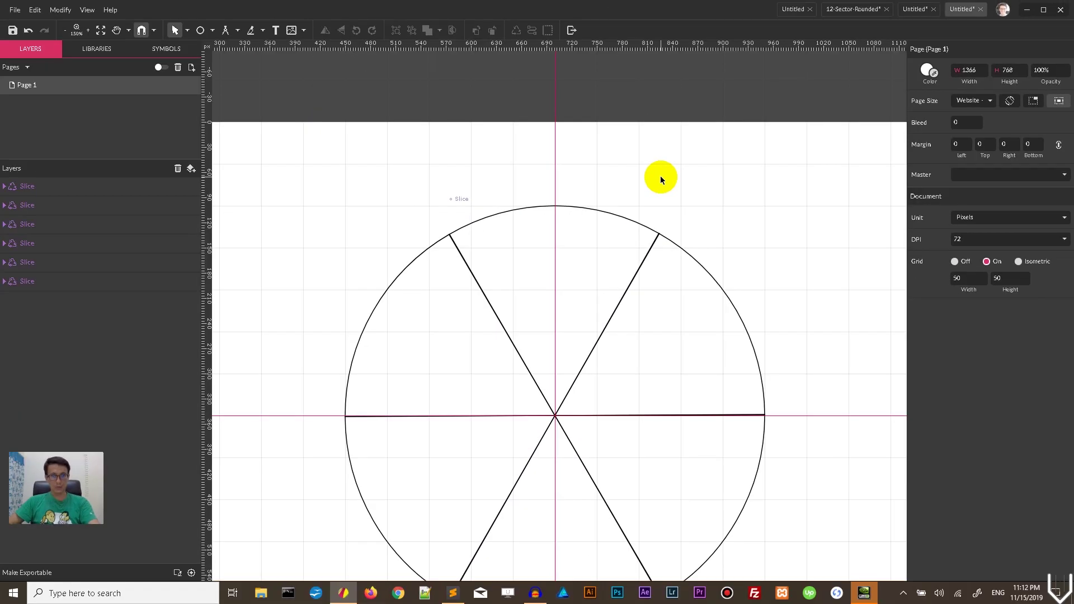
Expand the top Slice in Layers, select its Ellipse, and switch to the Bezigon tool
left_click(501, 218)
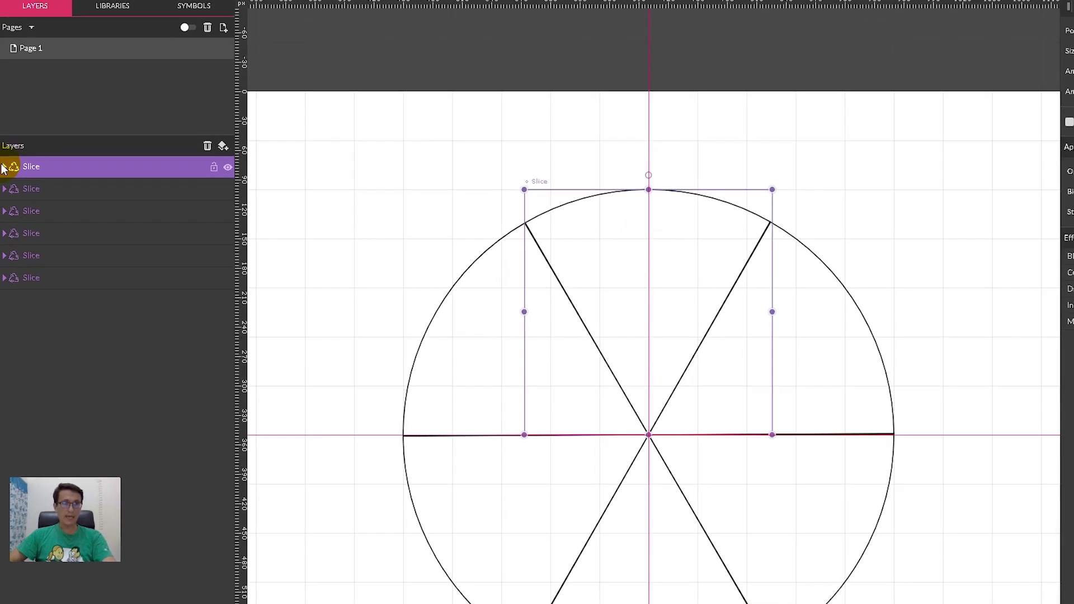
left_click(4, 167)
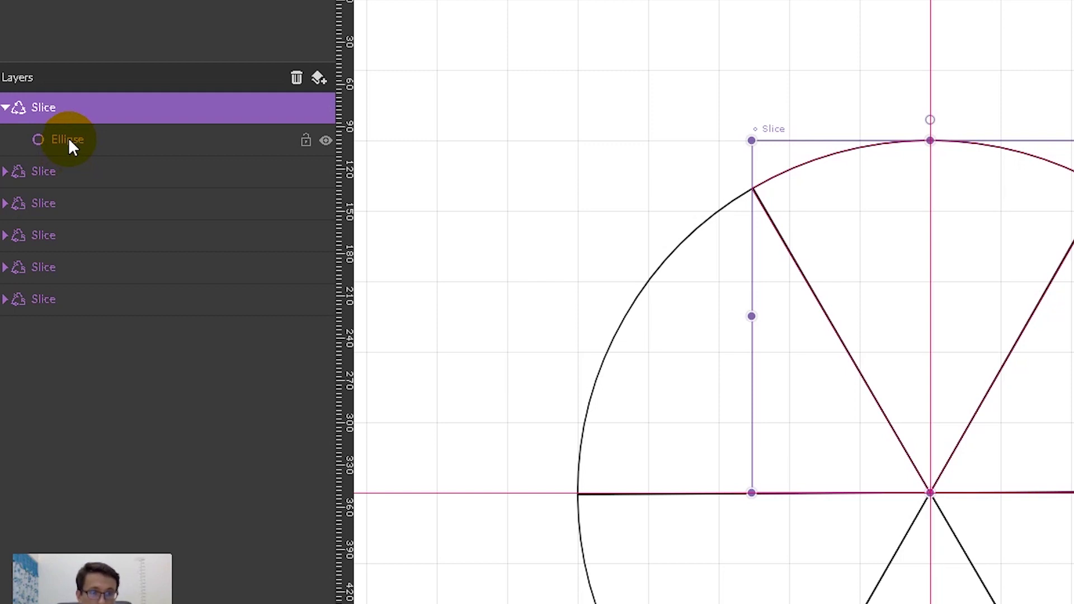
left_click(68, 140)
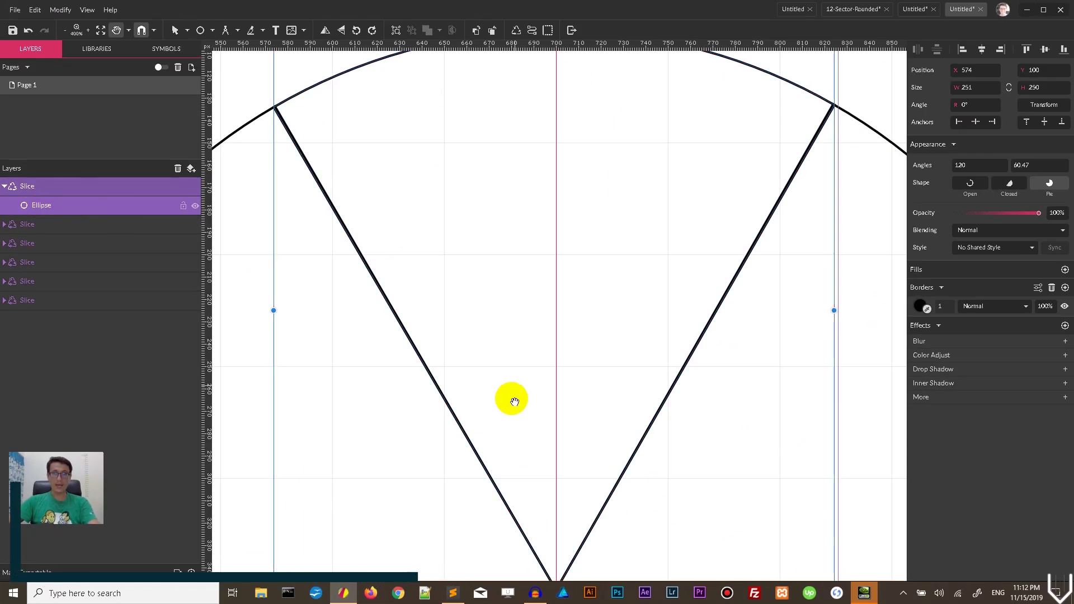
left_click_drag(511, 398, 441, 142)
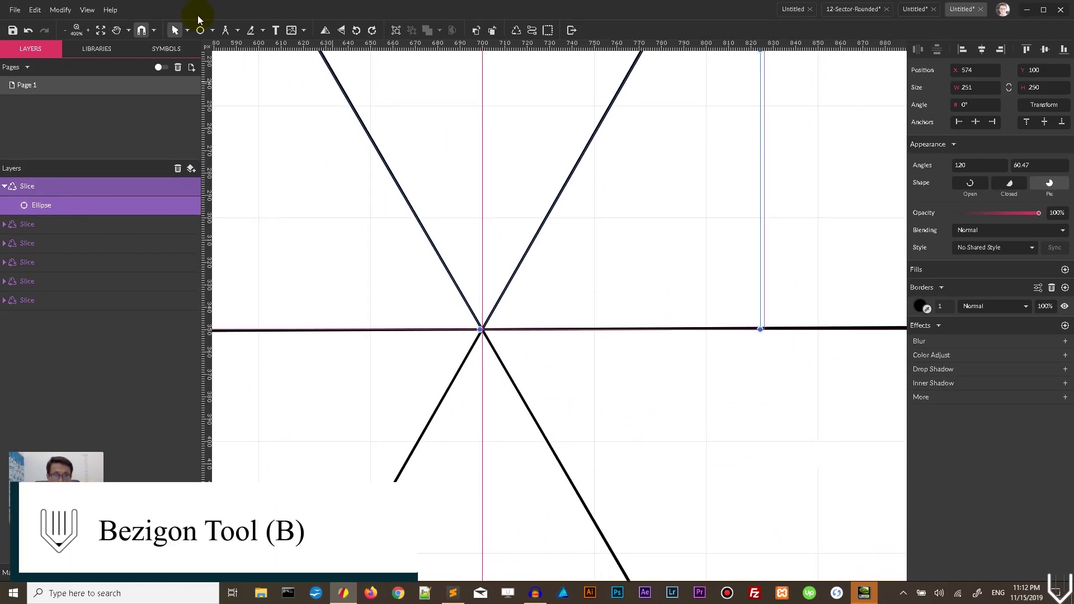
key("b")
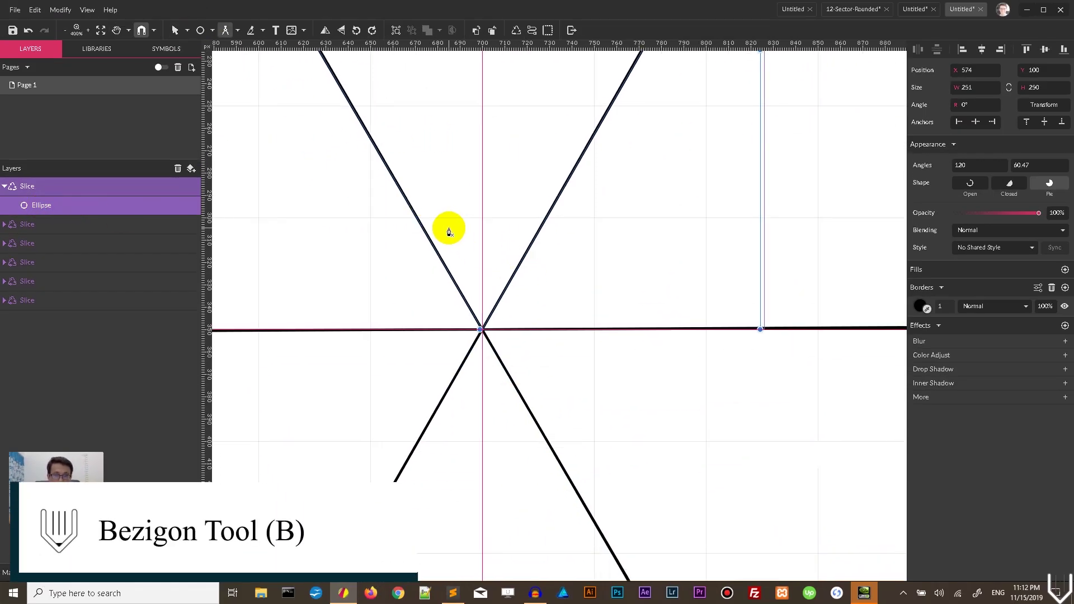
left_click_drag(453, 189, 445, 294)
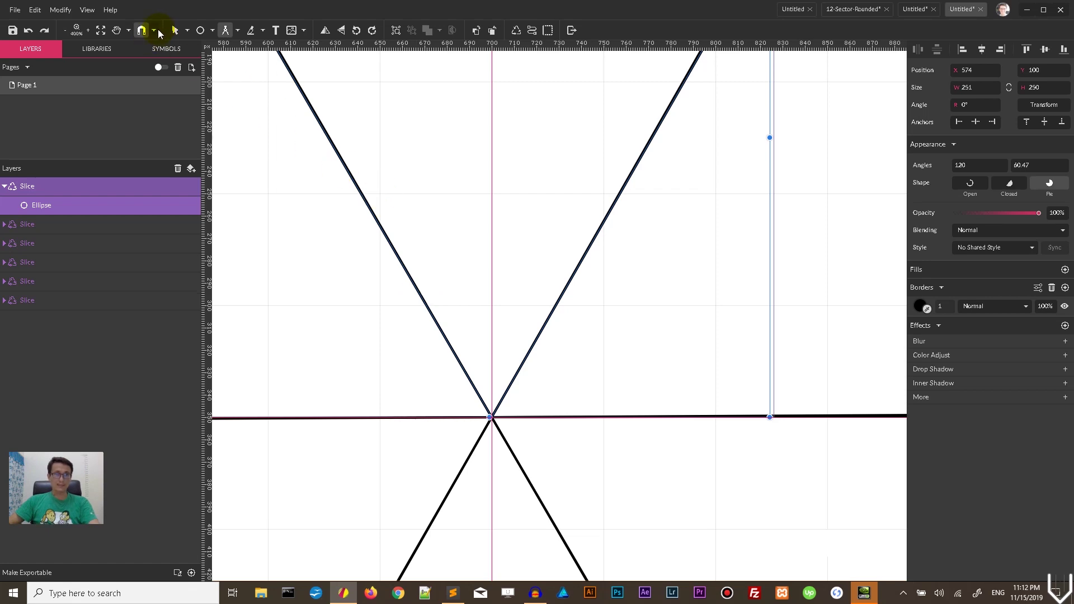
Turn off grid snapping and draw a curved petal arc from the upper-left spoke to the centre guide
left_click(154, 31)
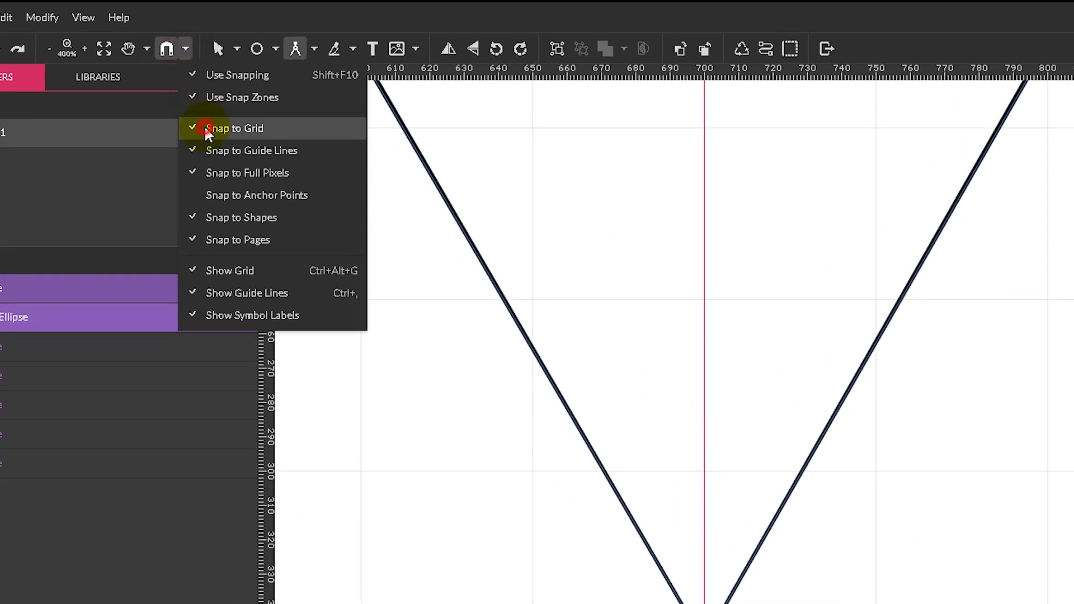
left_click(165, 80)
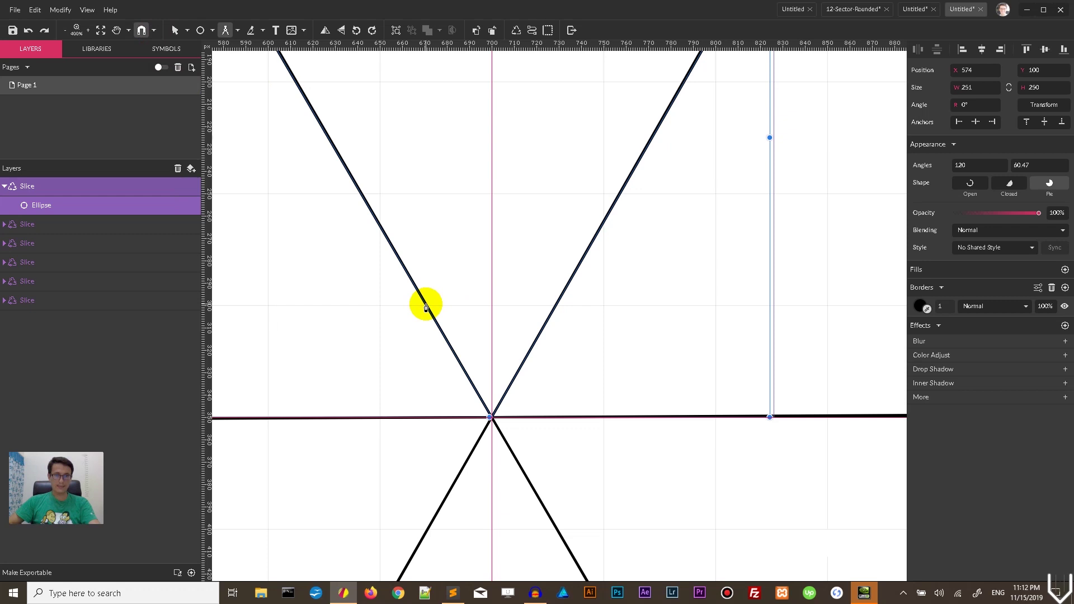
left_click(425, 304)
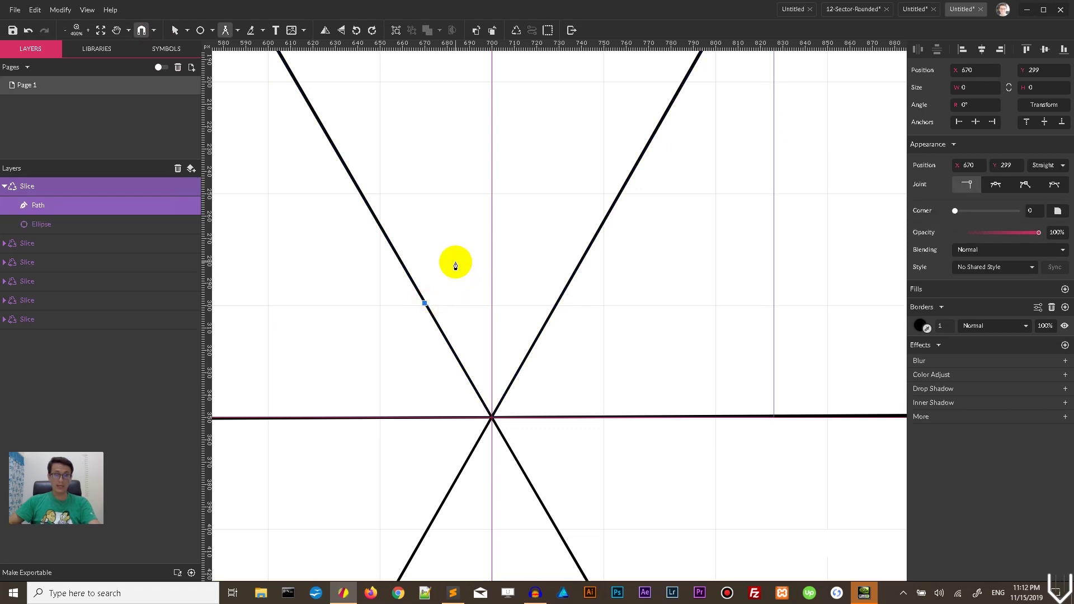
left_click_drag(453, 260, 465, 244)
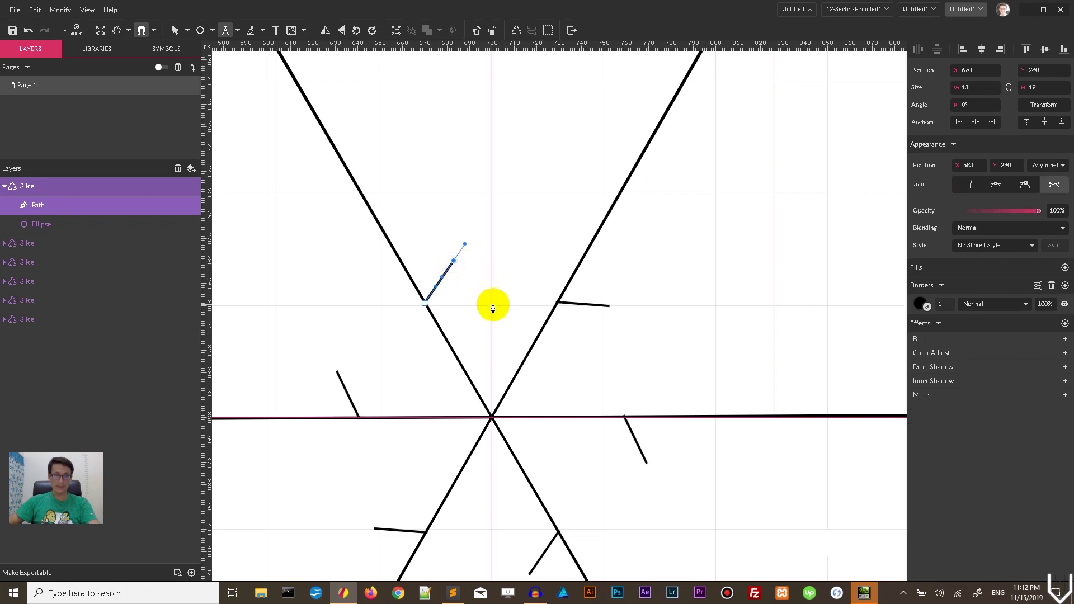
left_click(492, 304)
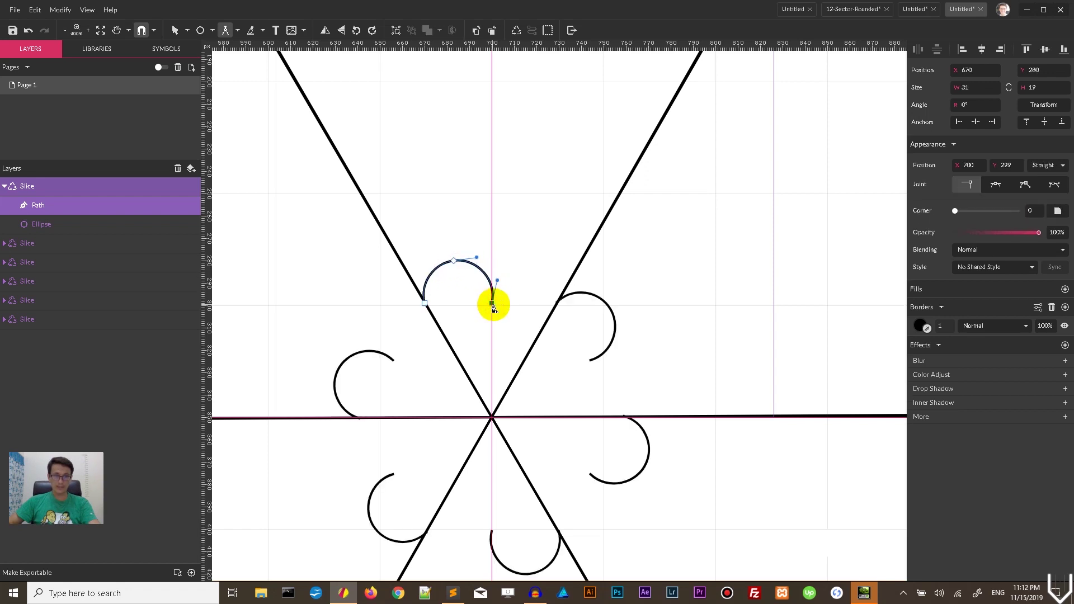
key("Escape")
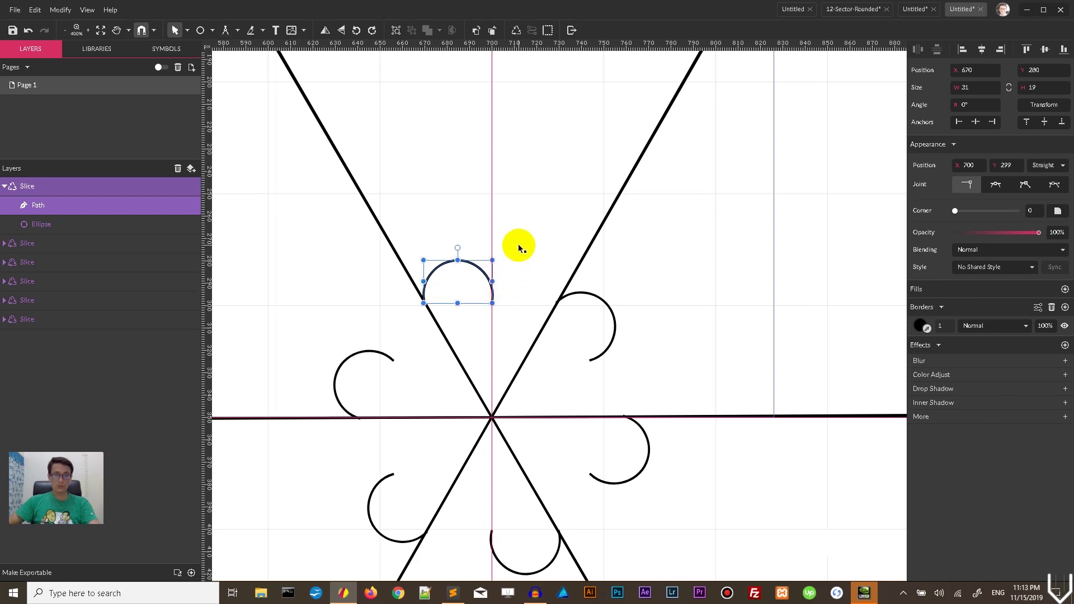
left_click(518, 246)
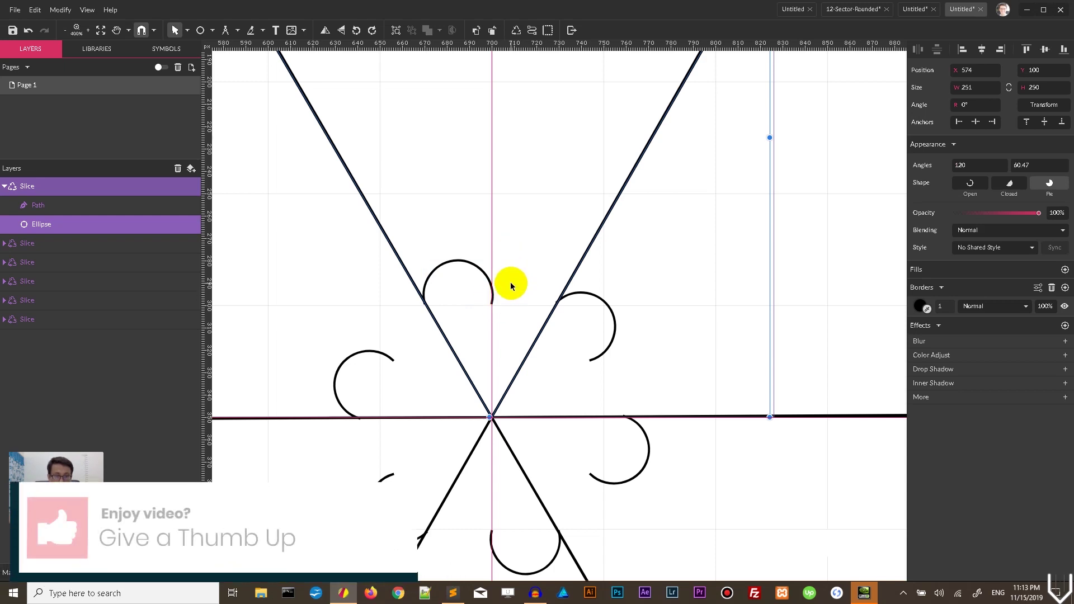
Begin a new Pen path at the arc's end on the centre guide
key("p")
left_click(491, 300)
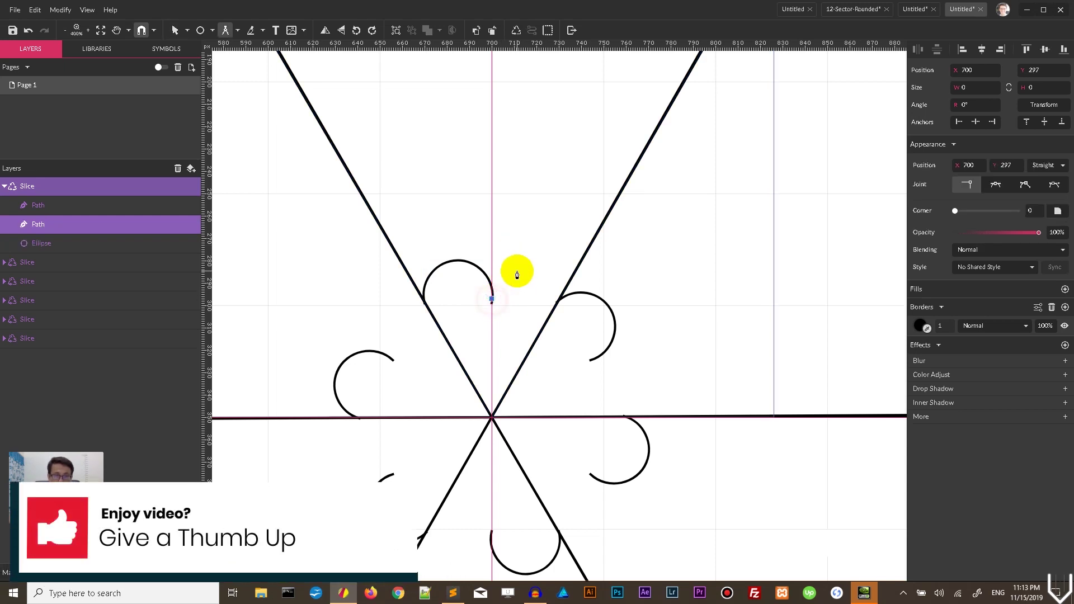
key("ctrl+z")
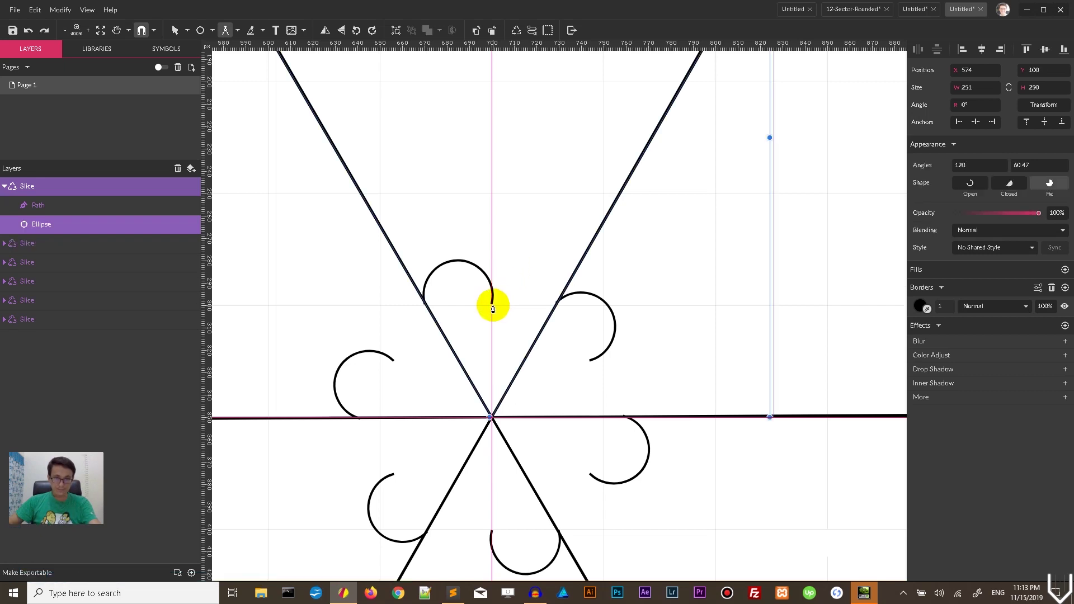
left_click(492, 304)
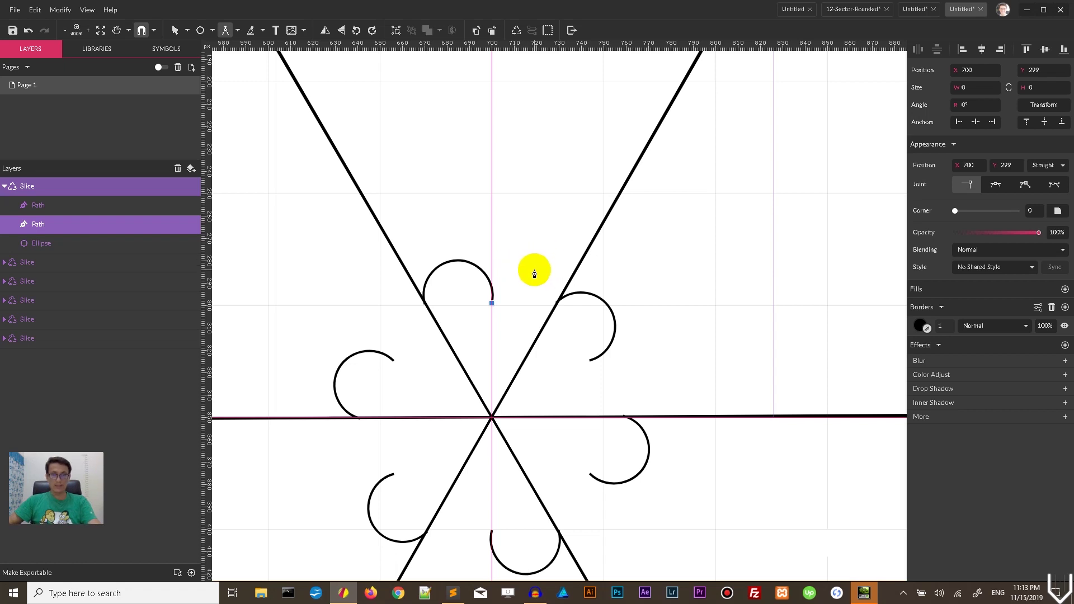
Extend the petal path with a curved scallop toward the right slice line
left_click_drag(545, 294, 555, 317)
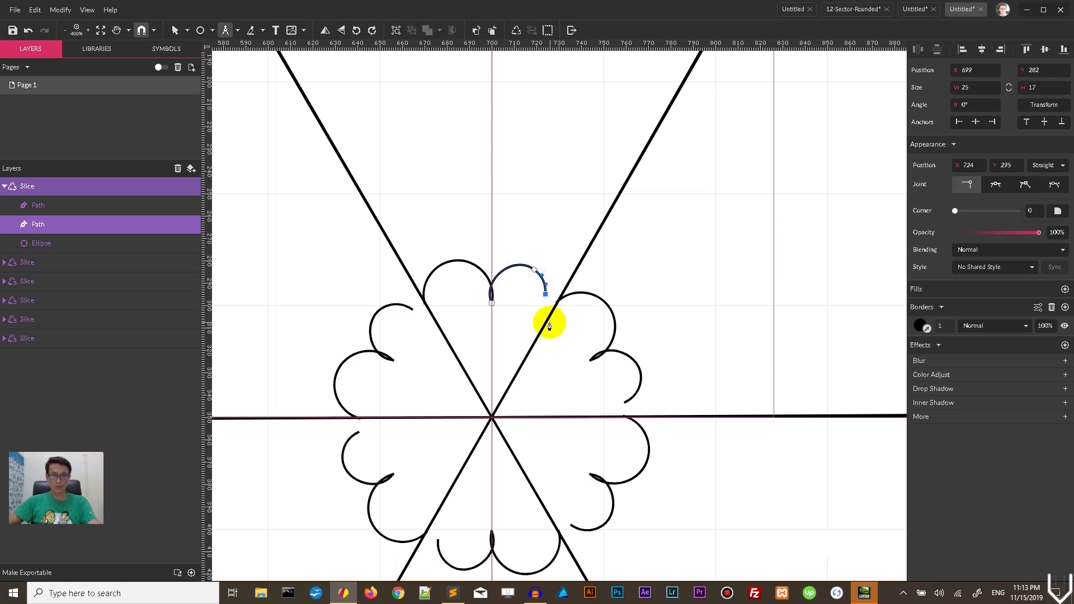
left_click(550, 321)
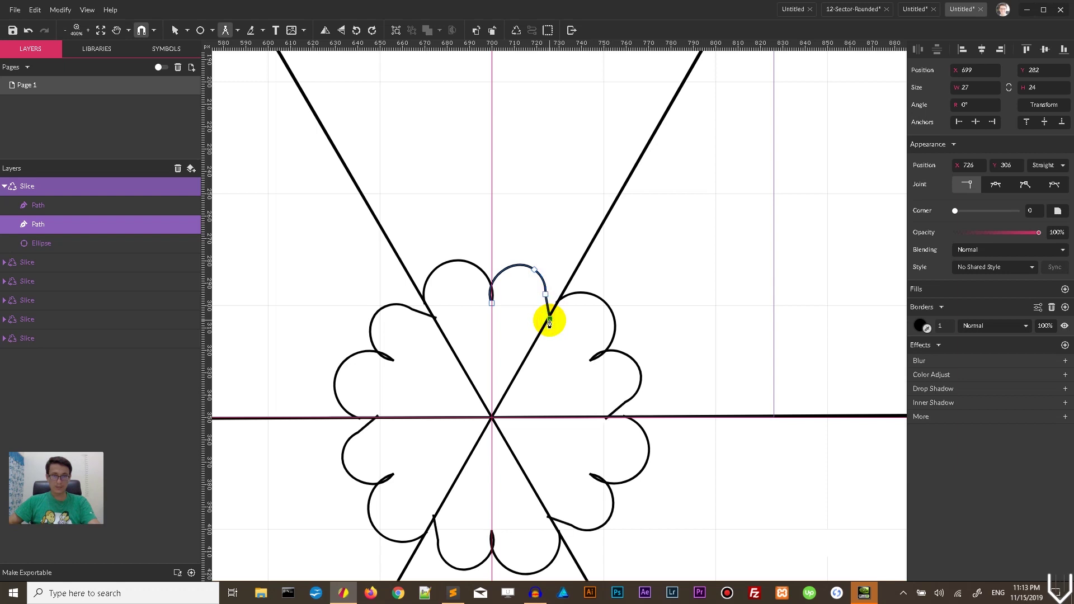
mouse_move(549, 321)
left_mouse_down()
mouse_move(547, 297)
mouse_move(551, 318)
left_mouse_up()
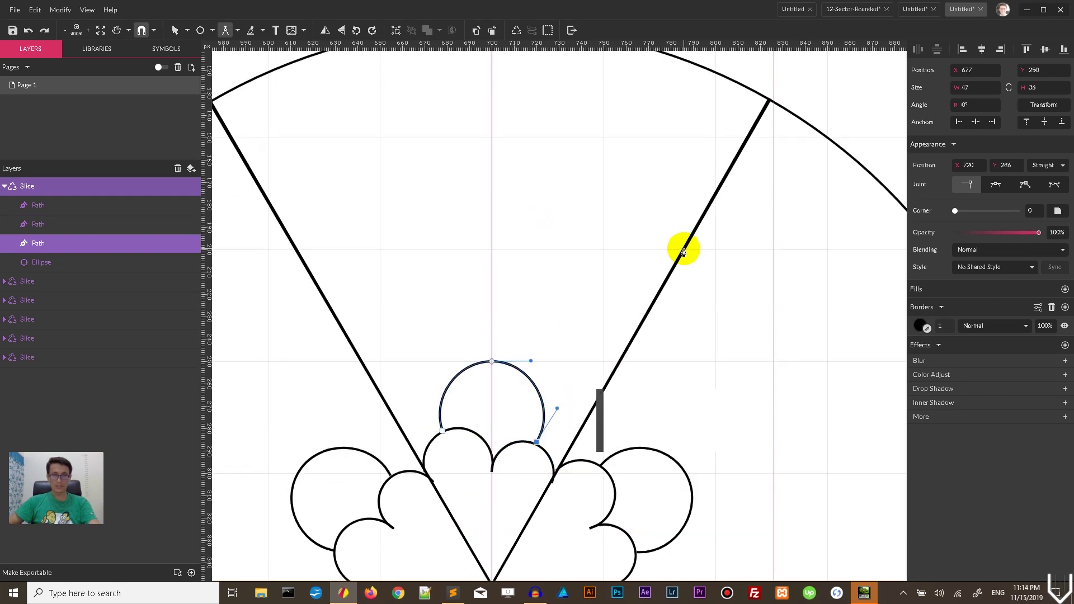
Add straight segments to the right edge, the dome top, the left edge and the dome base
left_click(683, 247)
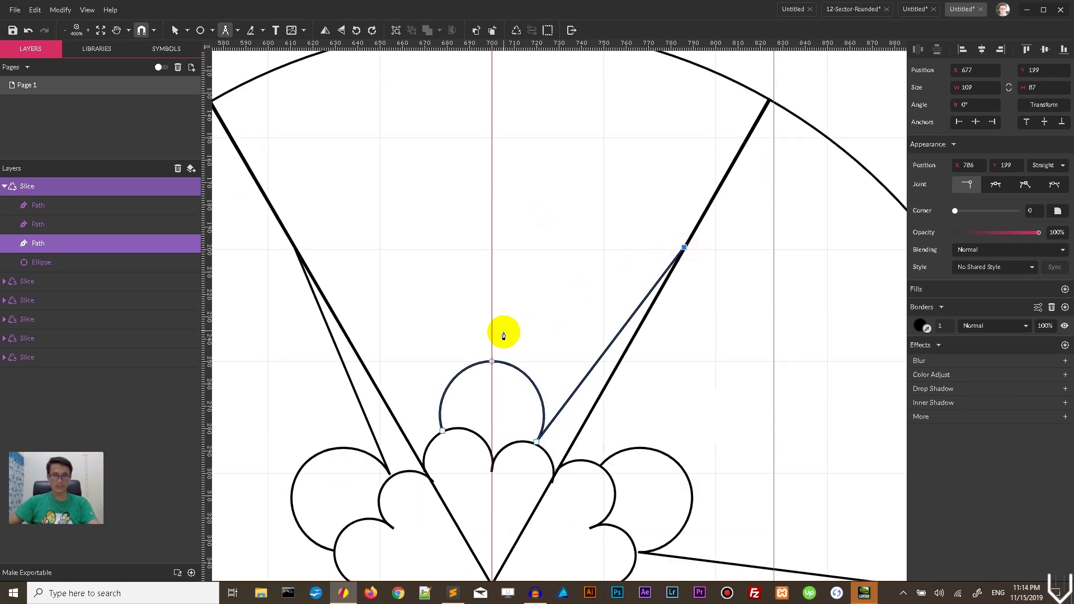
left_click(492, 360)
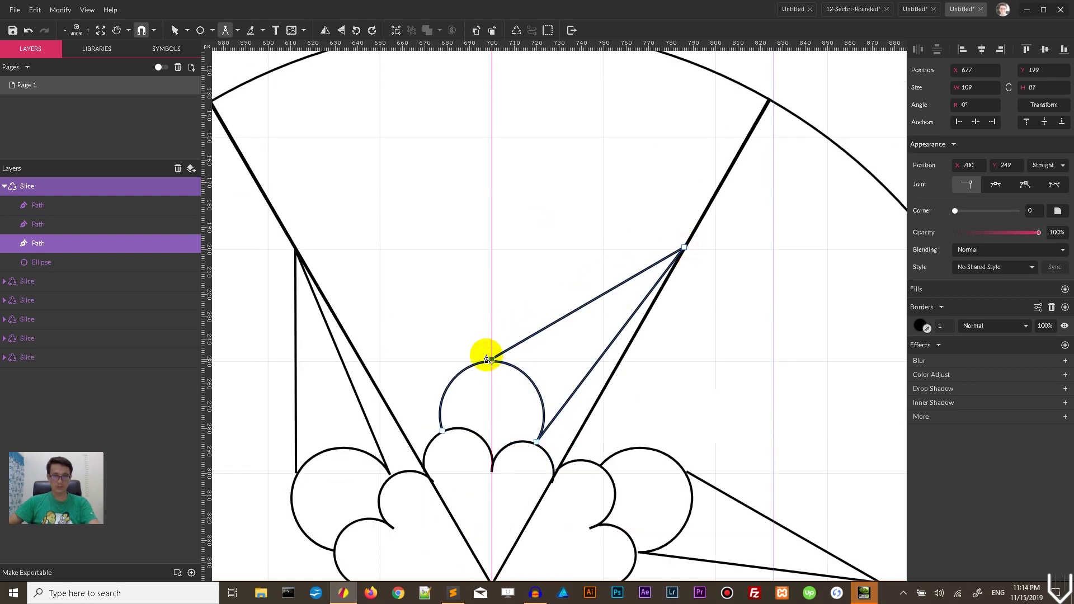
left_click(297, 250)
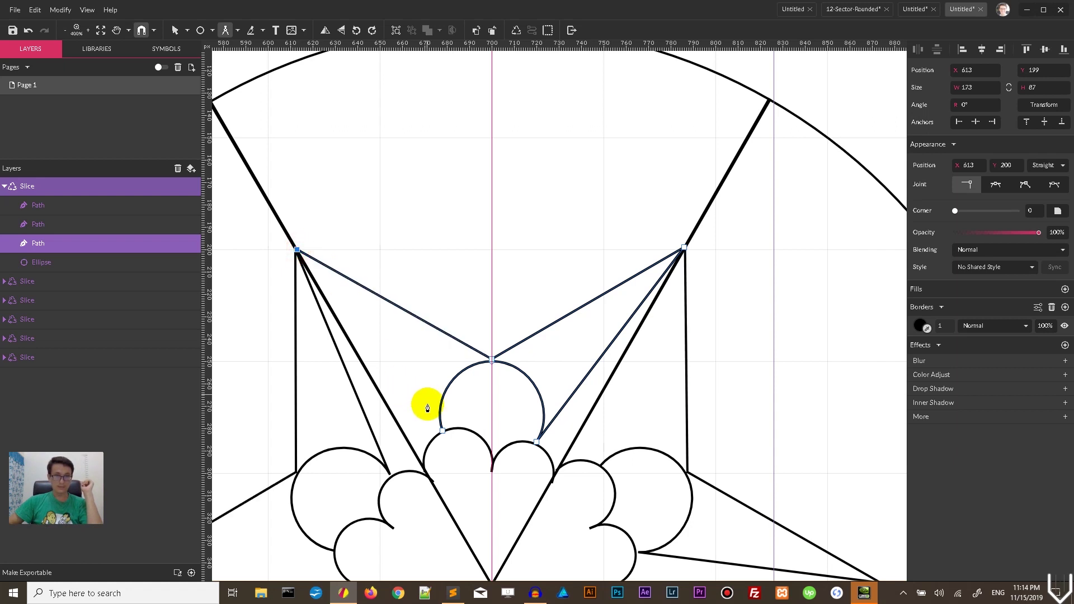
left_click(443, 432)
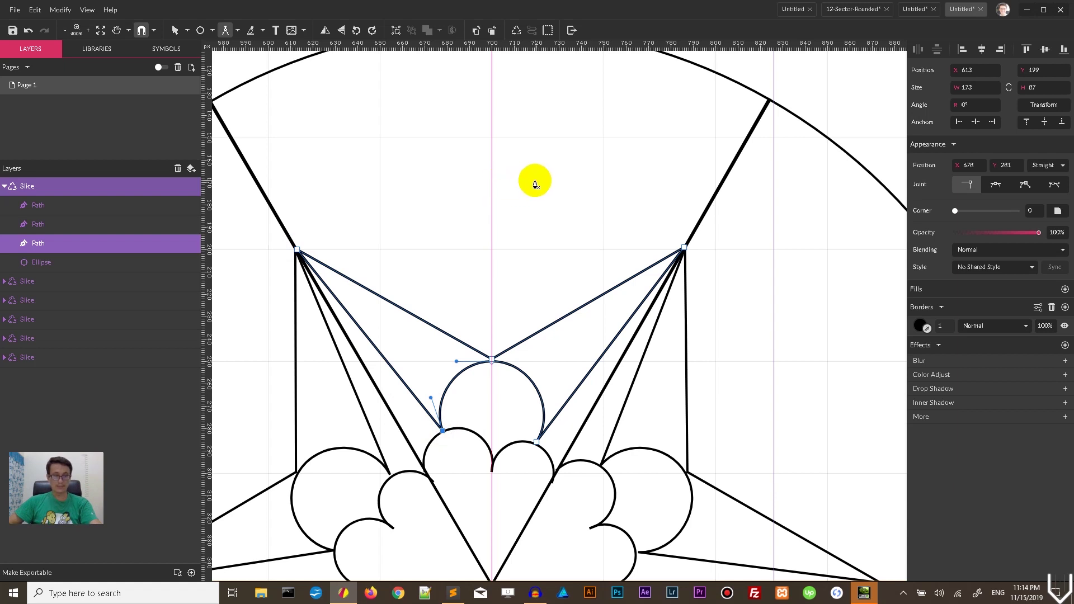
key("Escape")
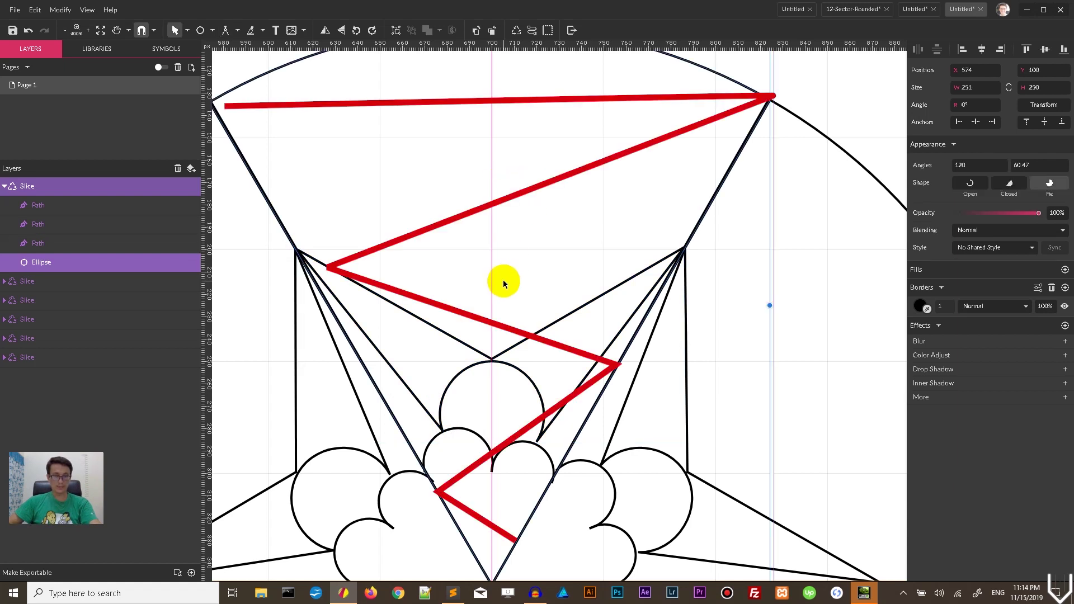
Draw a round dome arc from the left diagonal line to the centre guide
key("p")
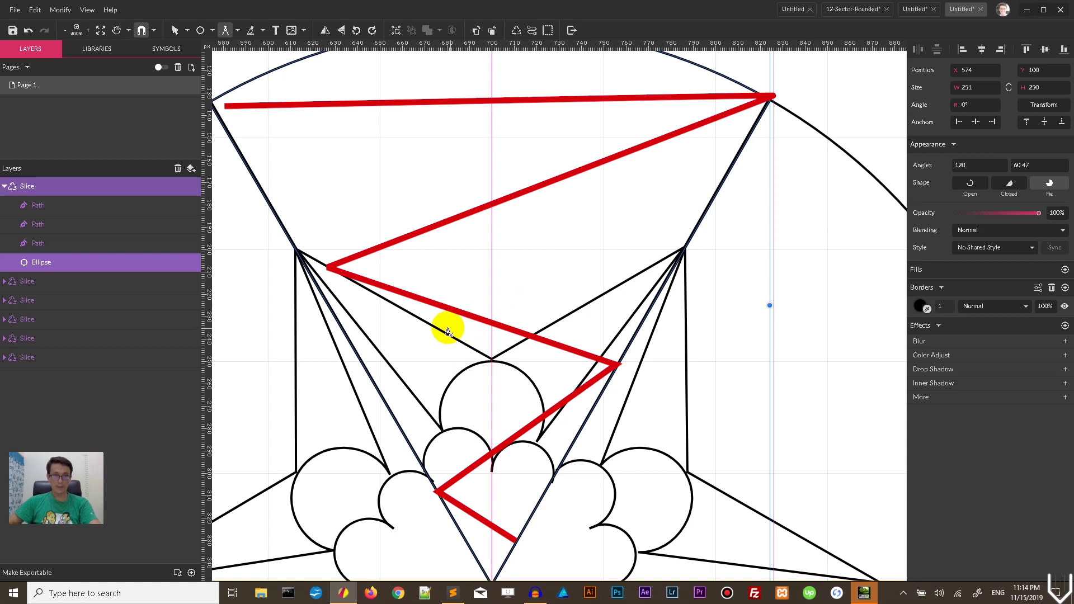
left_click(409, 310)
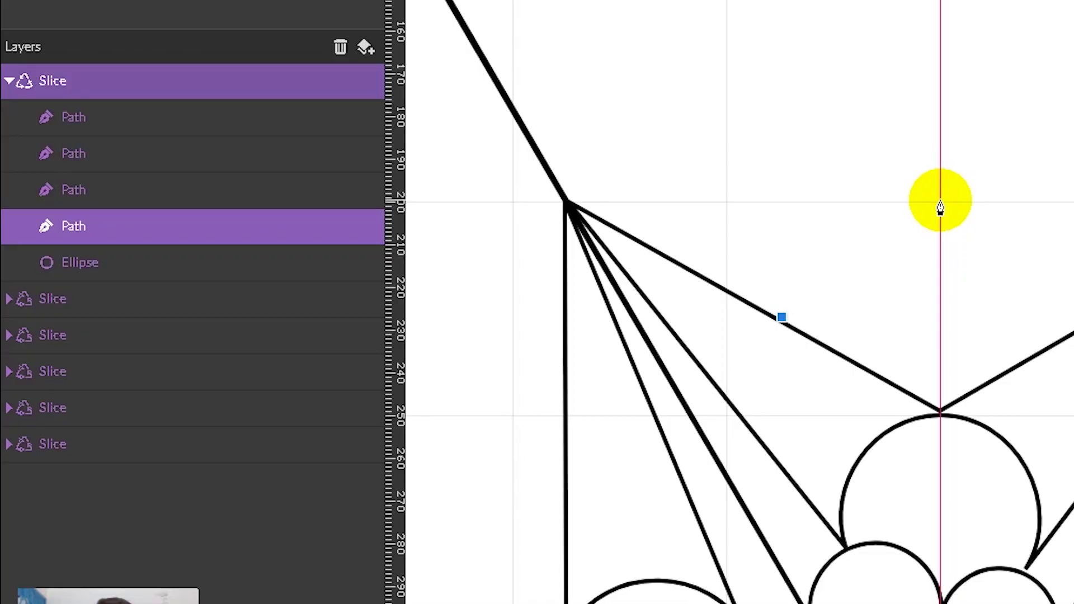
left_click(491, 250)
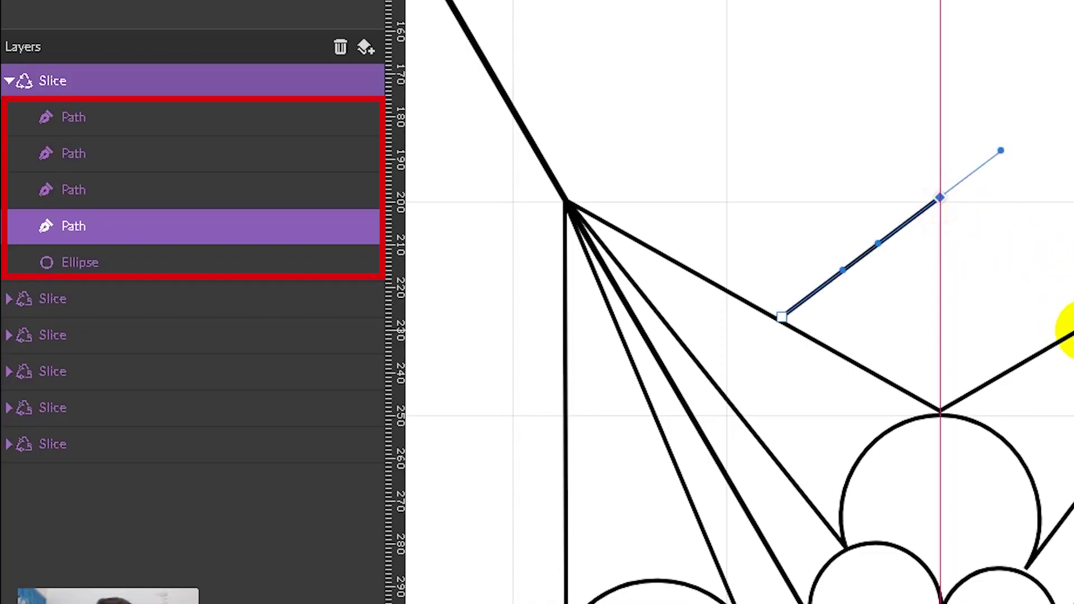
left_click_drag(1069, 321, 1063, 308)
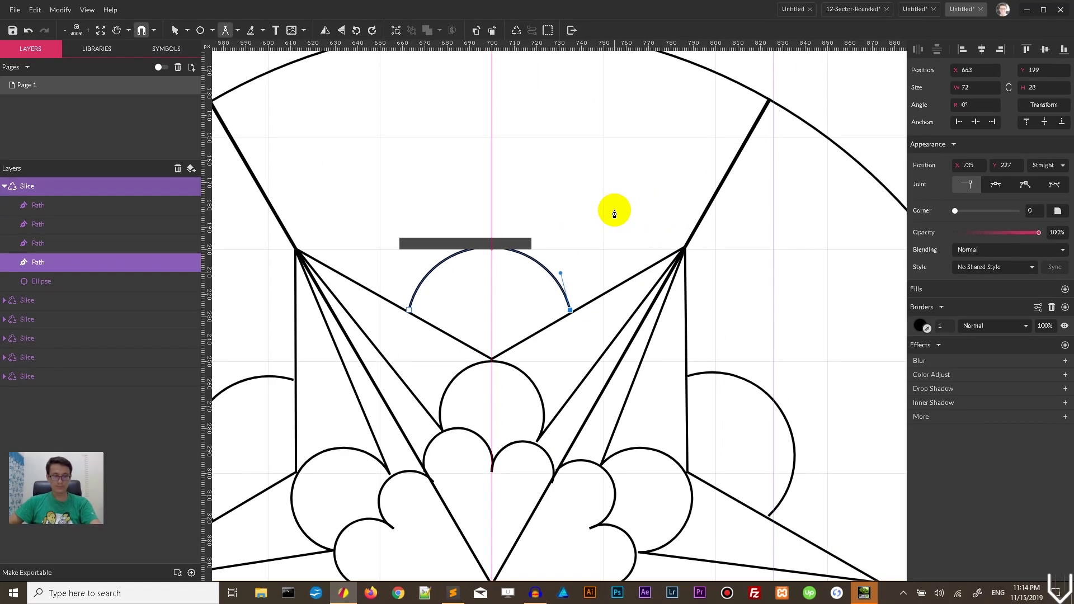
key("Escape")
left_click(613, 211)
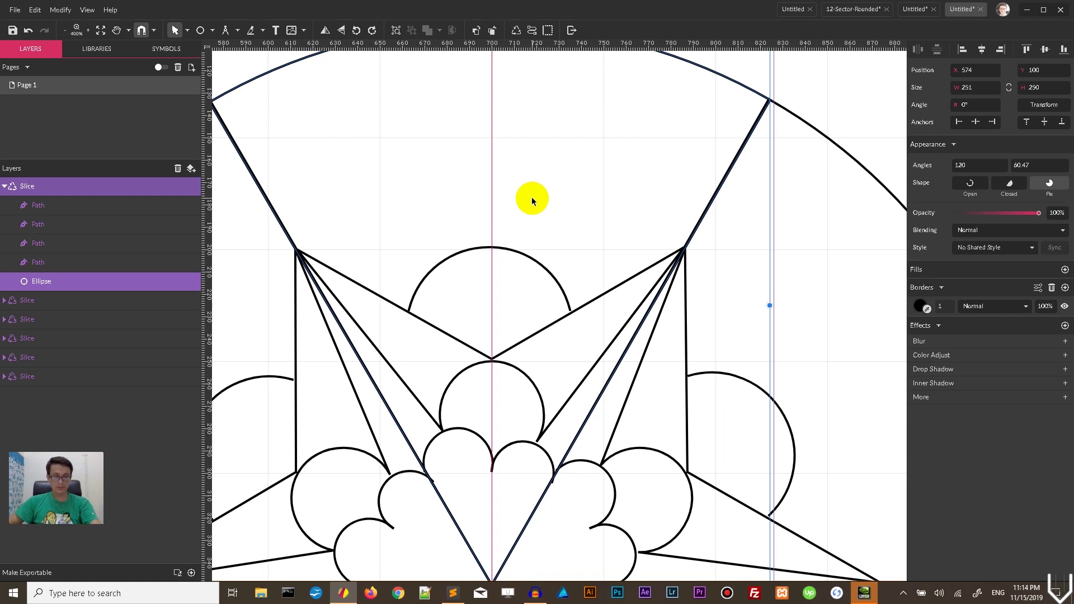
Start a new path at the dome's top arching over to the right corner
key("p")
left_click(491, 245)
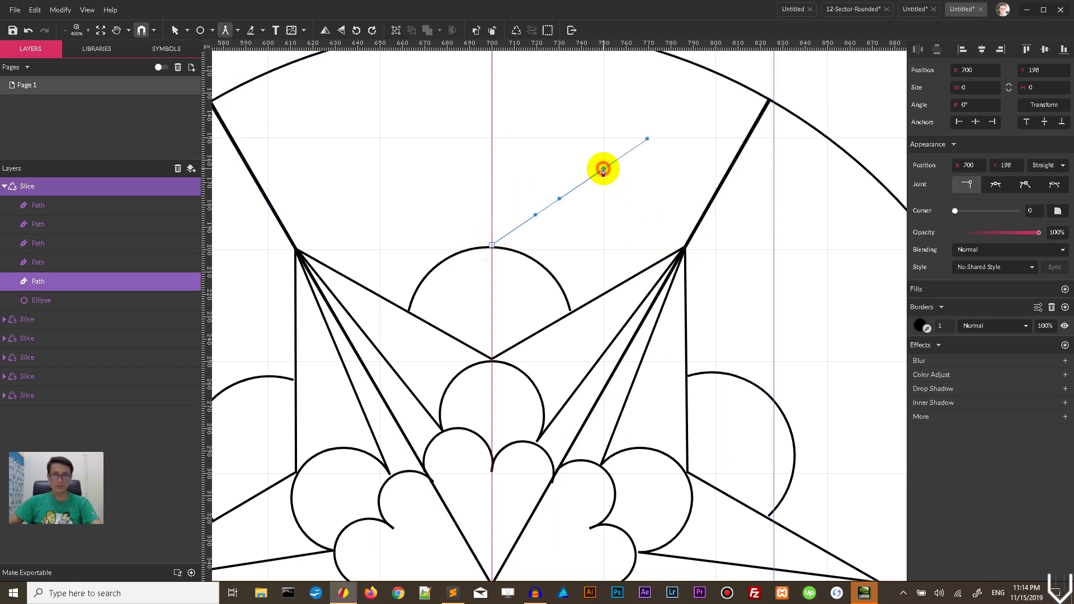
left_click(685, 245)
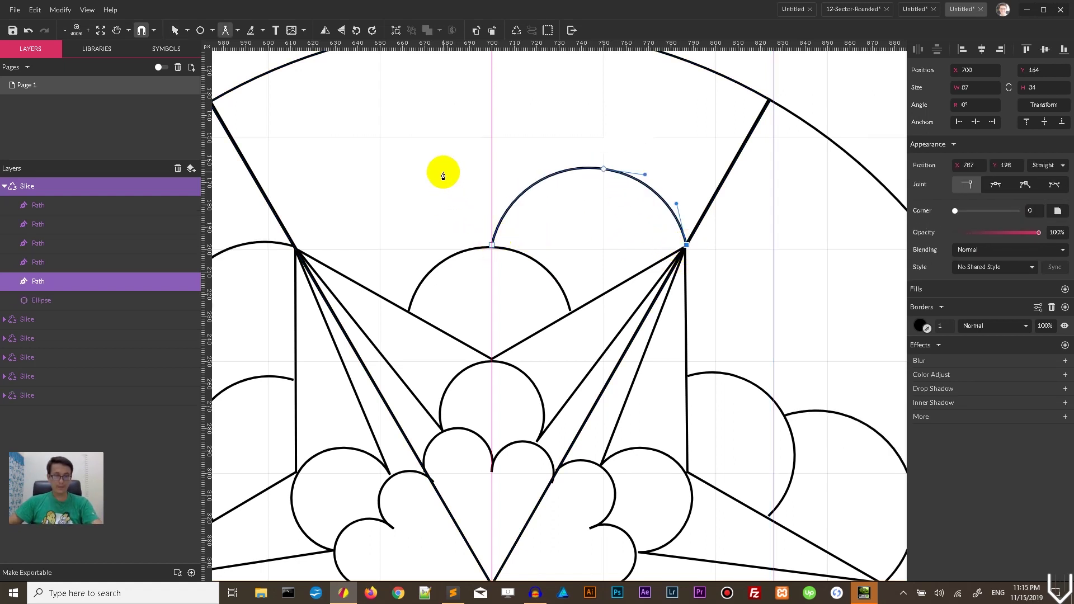
Finish the right arch and draw a matching arch from the dome top to the left corner
key("Return")
left_click(492, 245)
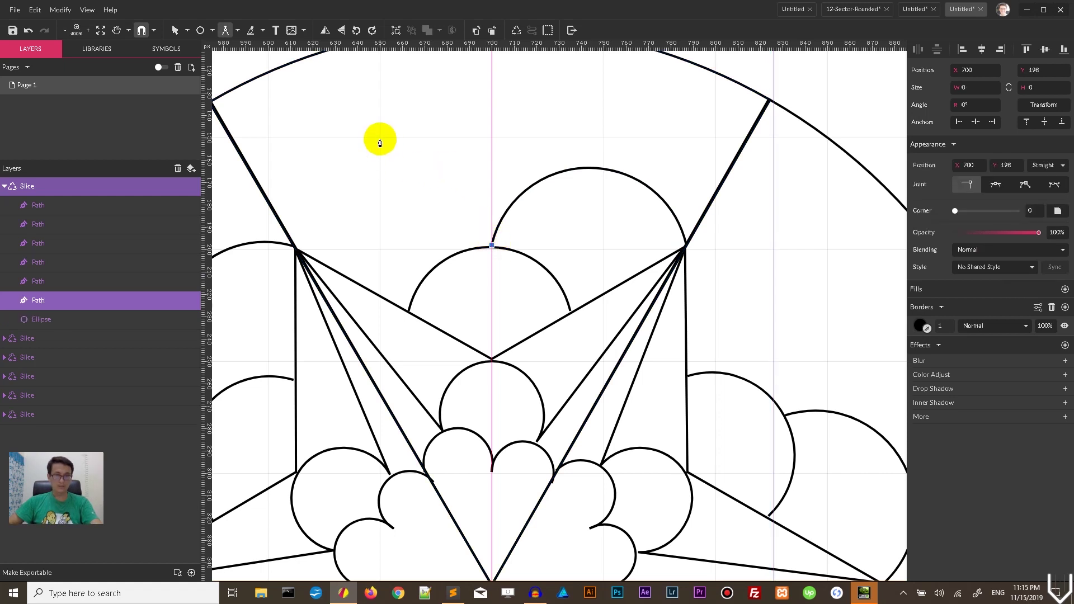
left_click(296, 246)
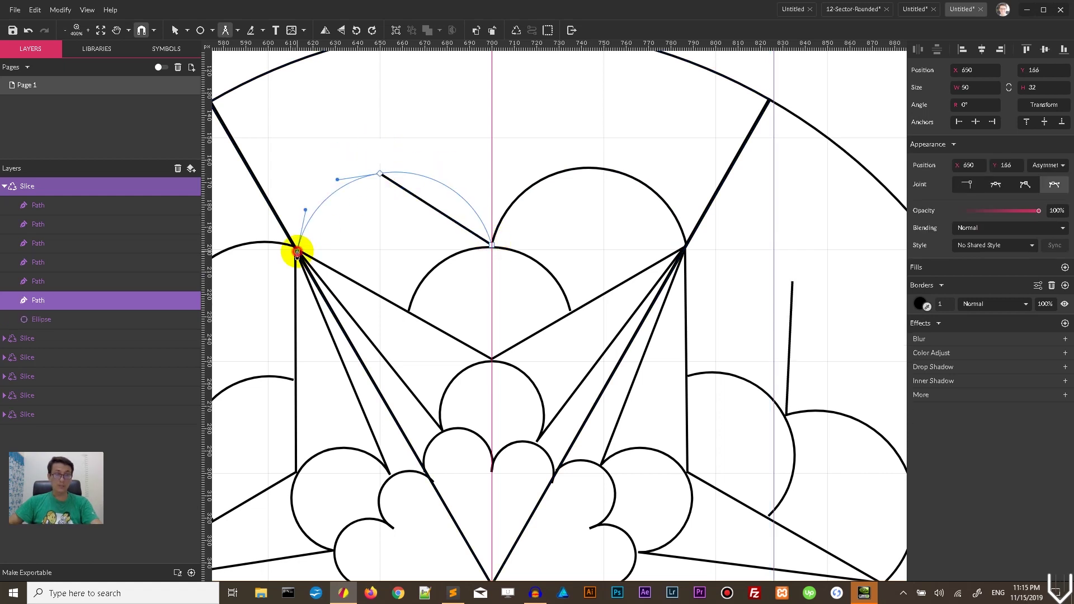
scroll(402, 131, "up", 3)
key("Return")
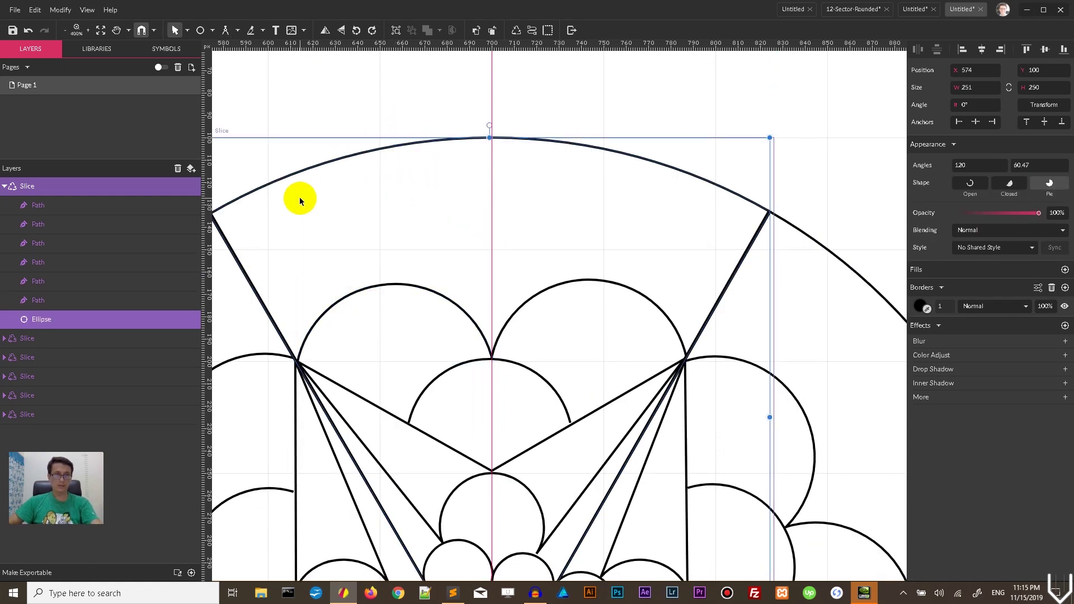
Draw a straight line from the left star point to the left dome arc
scroll(434, 233, "left", 2)
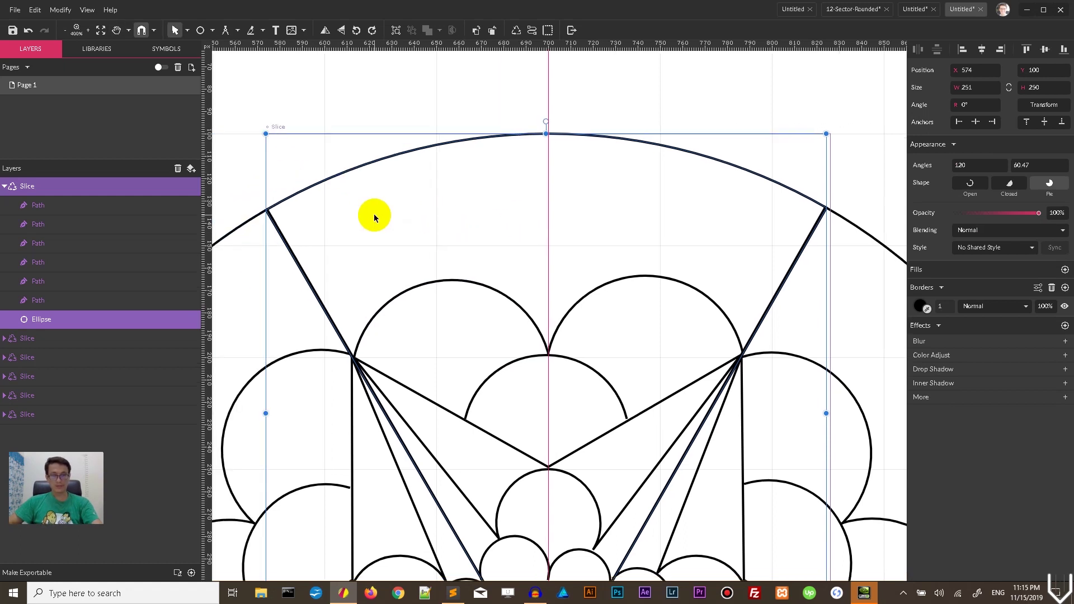
key("p")
left_click(436, 279)
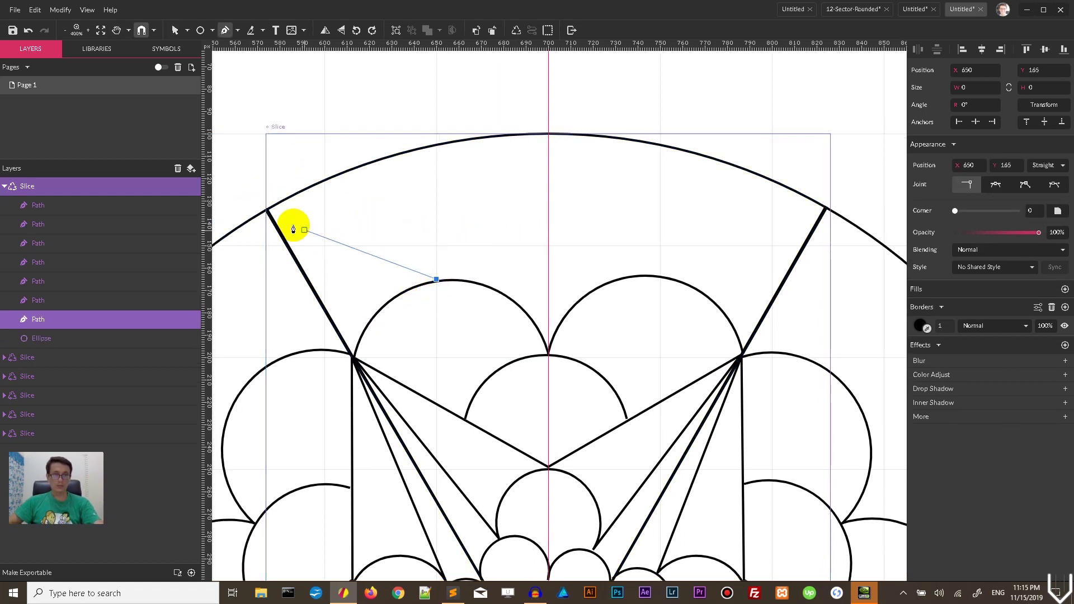
left_click(267, 211)
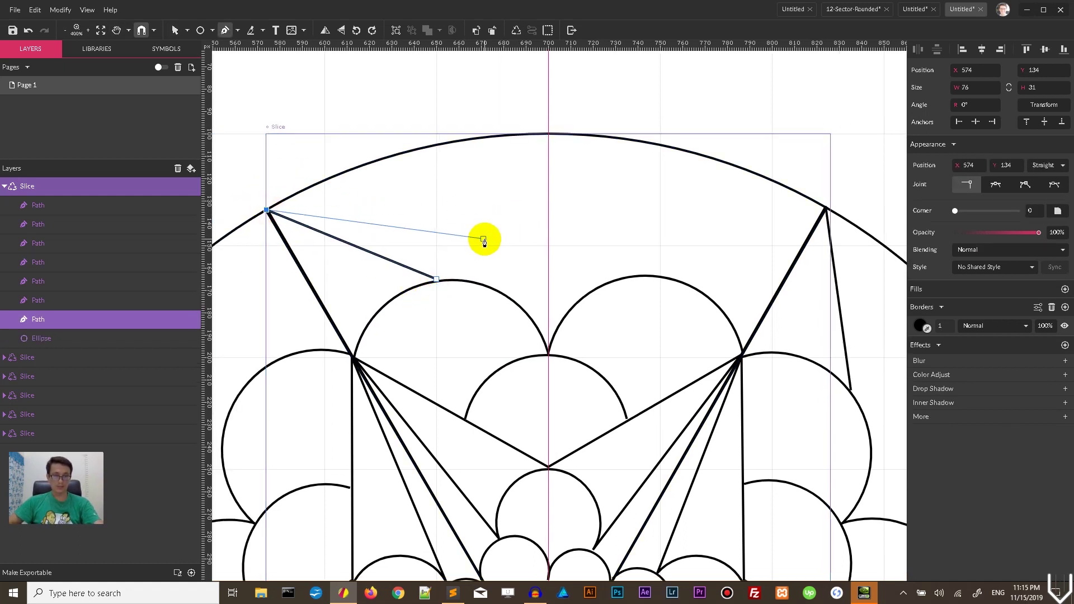
key("Escape")
left_click(444, 214)
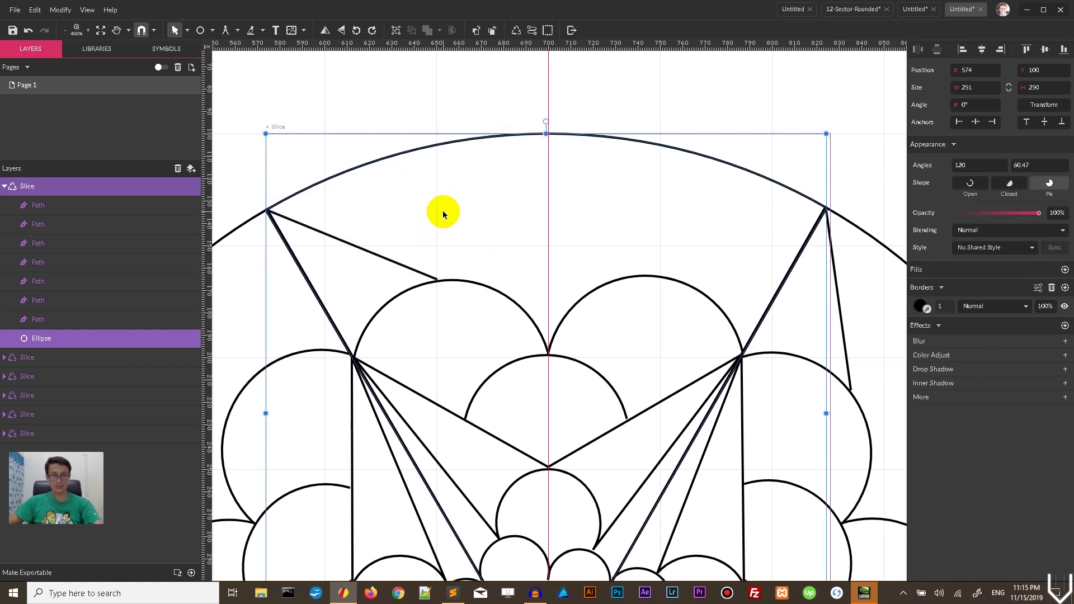
Draw lines from the left dome arc straight up to the outer arc, to its top and the cusp
key("p")
left_click(436, 276)
left_click(436, 147)
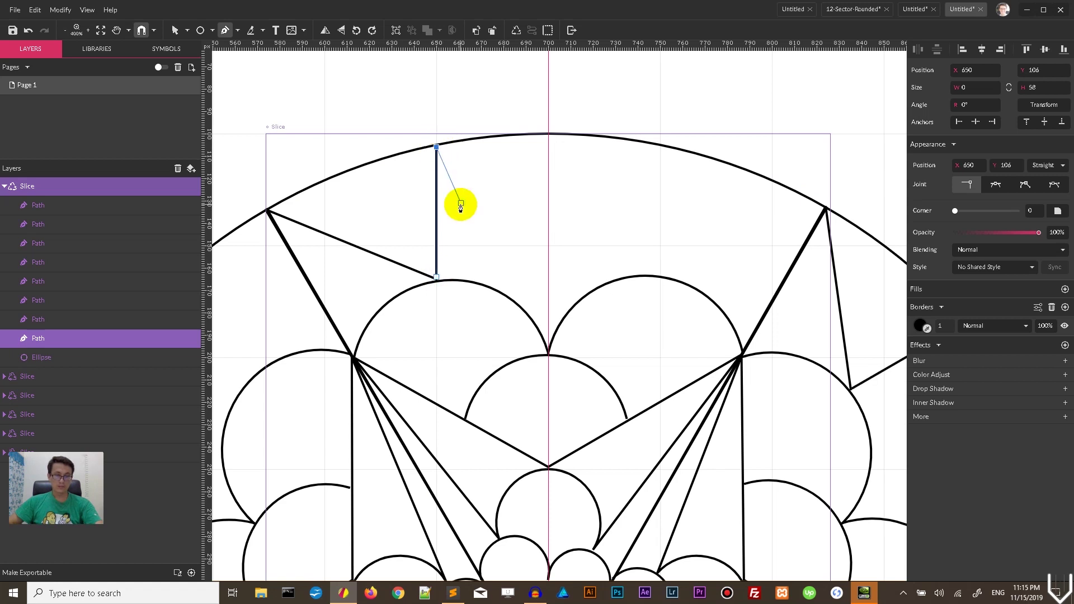
key("Escape")
left_click(480, 255)
key("p")
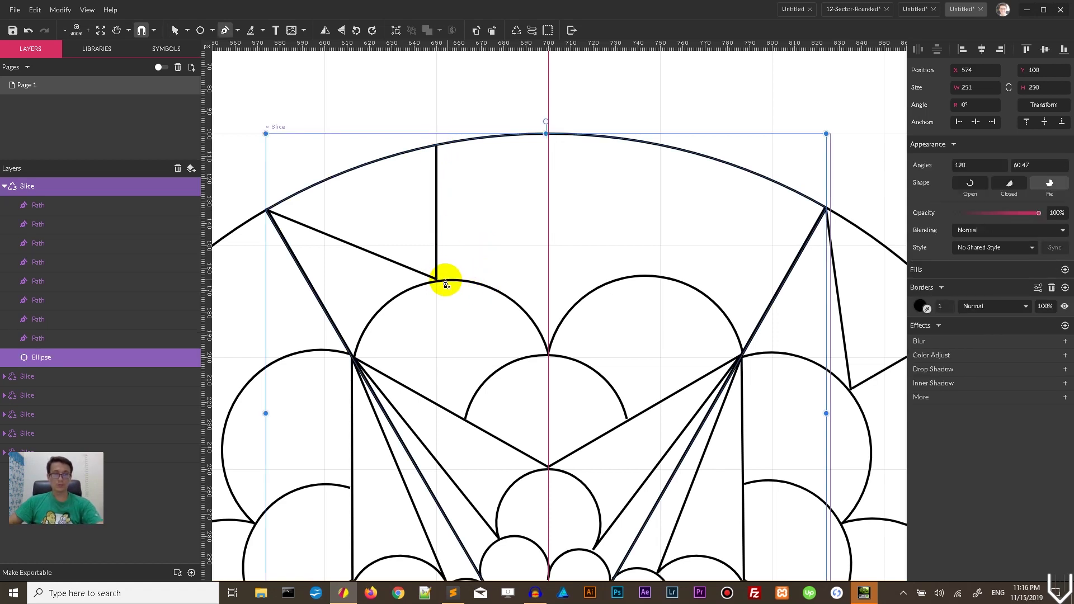
left_click(436, 277)
left_click(548, 134)
left_click(549, 351)
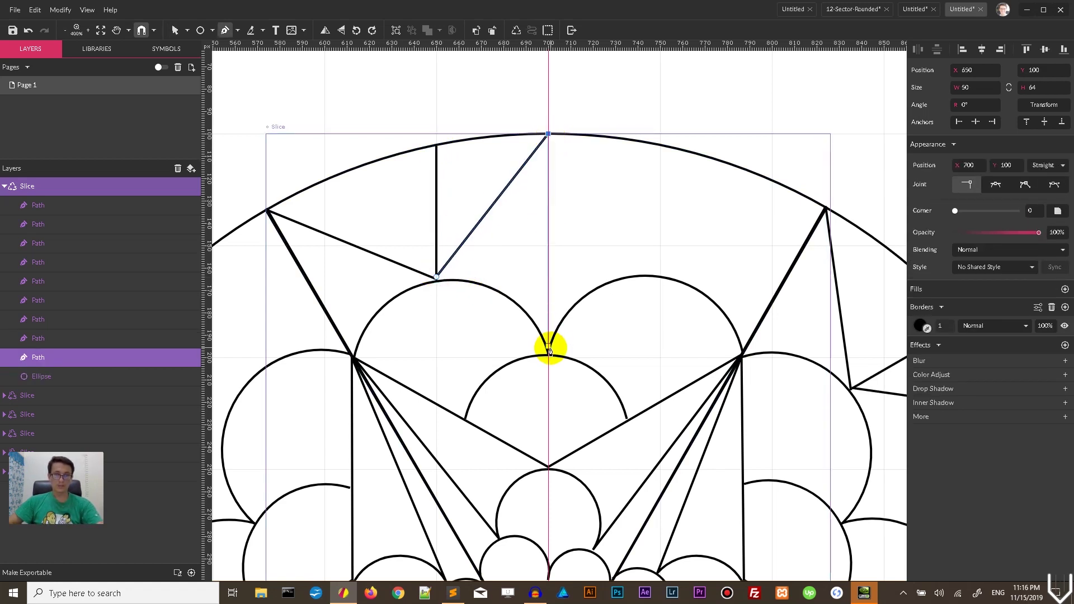
key("Escape")
left_click(648, 275)
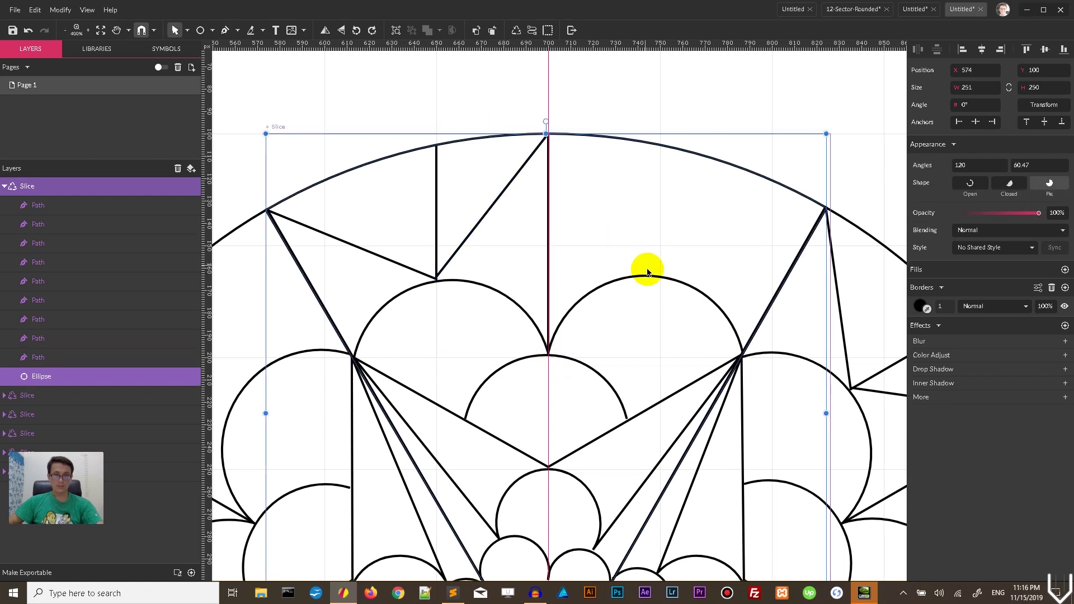
Draw lines from the right cusp to the arc's top point and vertically up to the arc
key("p")
left_click(661, 276)
left_click(548, 136)
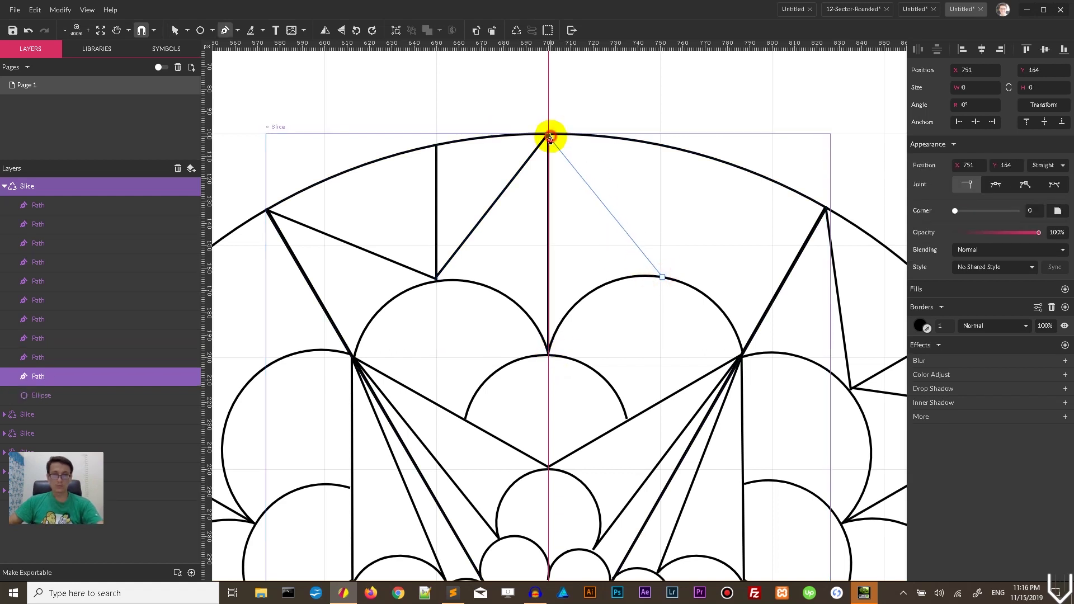
key("Escape")
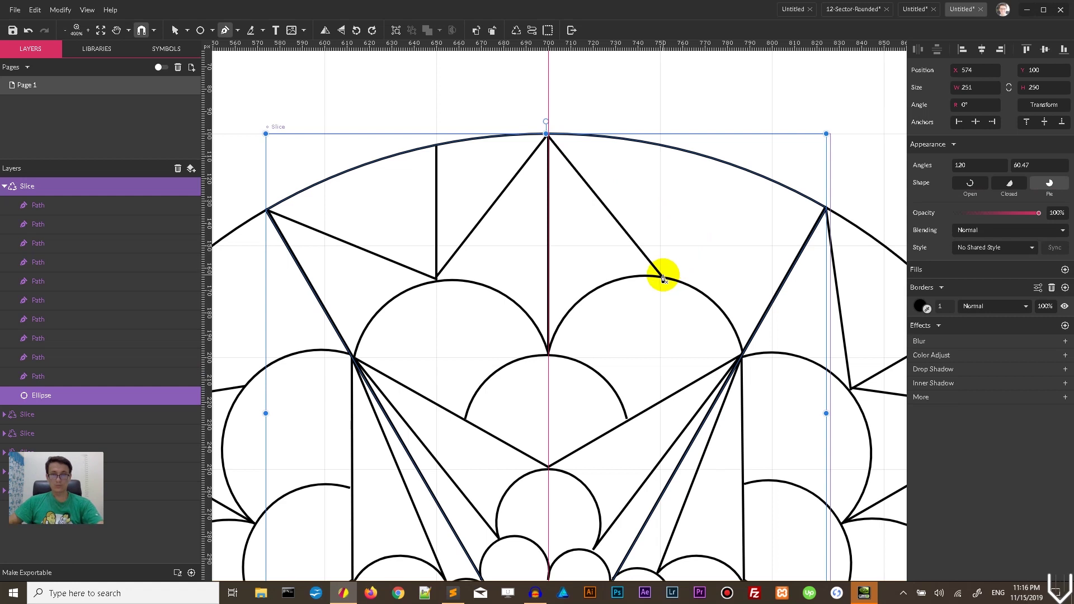
left_click(662, 276)
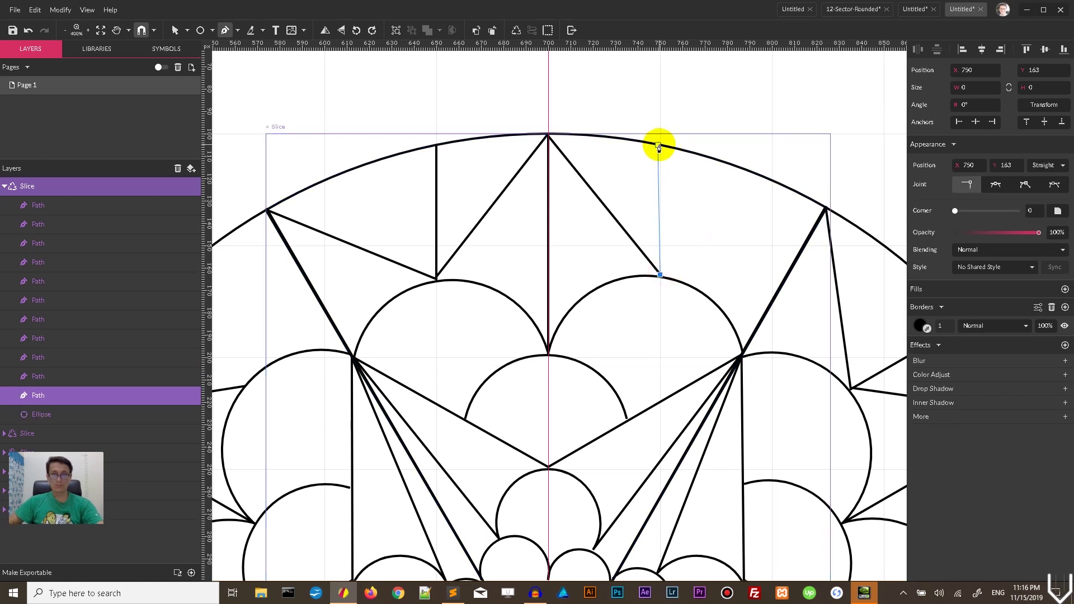
left_click(658, 147)
key("Escape")
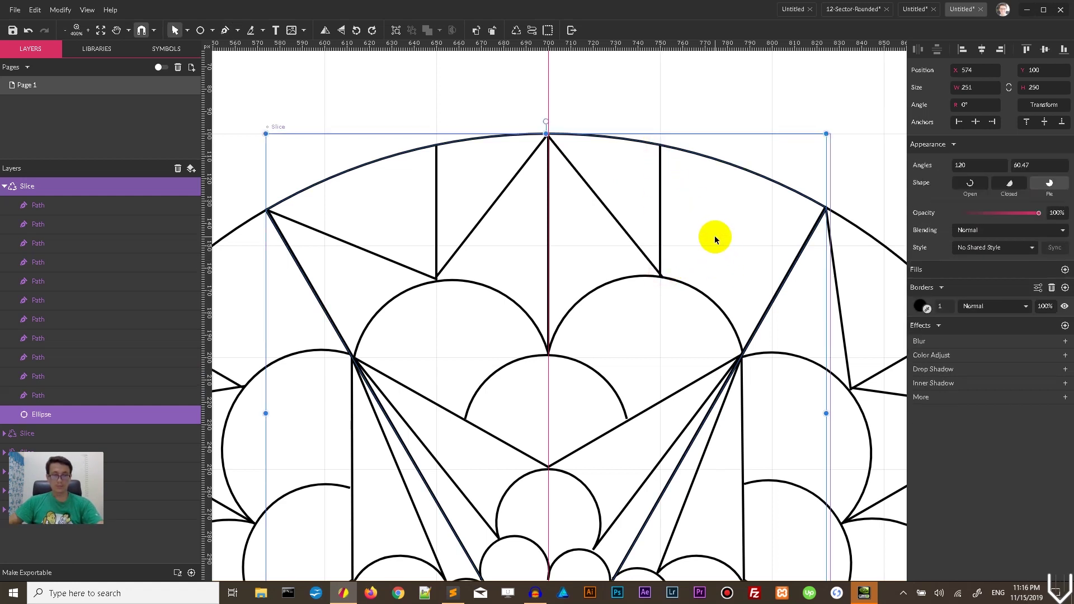
Draw a line from the right cusp out to the right star point
key("p")
left_click(660, 274)
left_click(826, 207)
key("Escape")
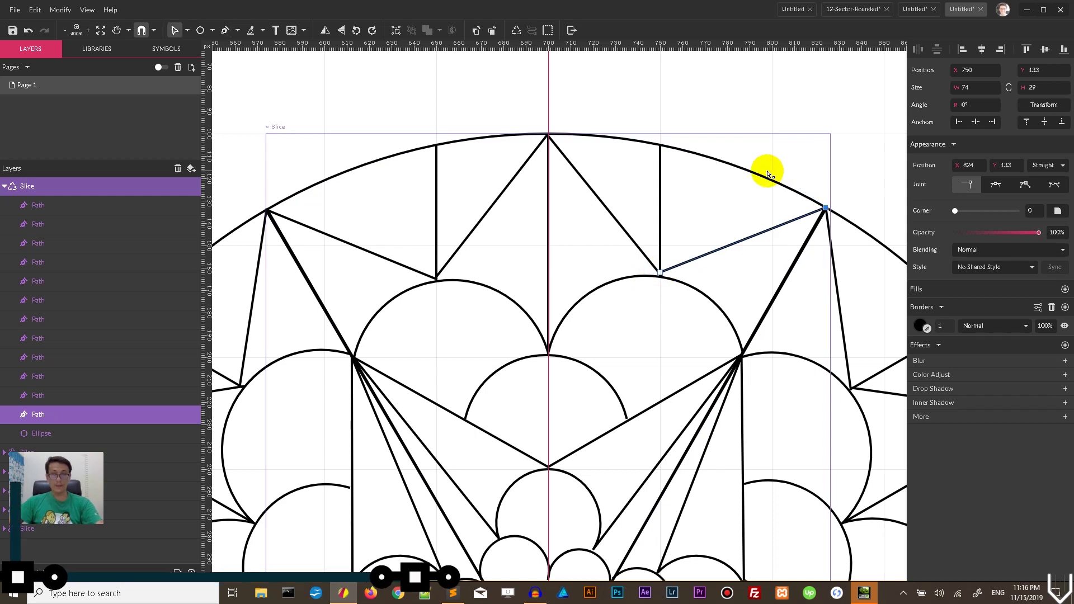
Nudge the cusp-to-star-point line's end point down one unit
key("d")
left_click(736, 181)
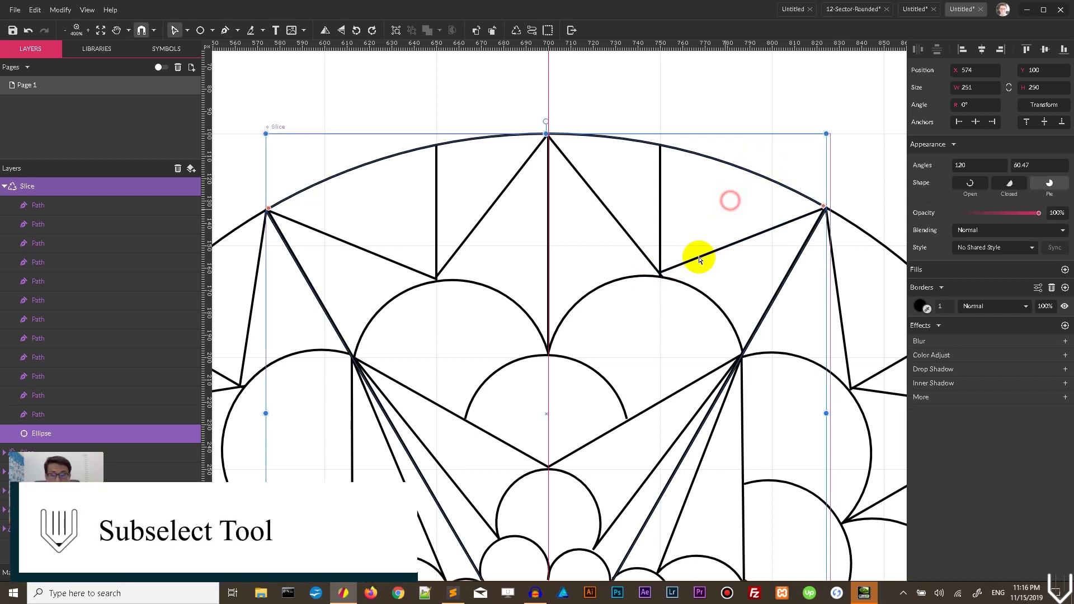
left_click(662, 275)
left_click(660, 276)
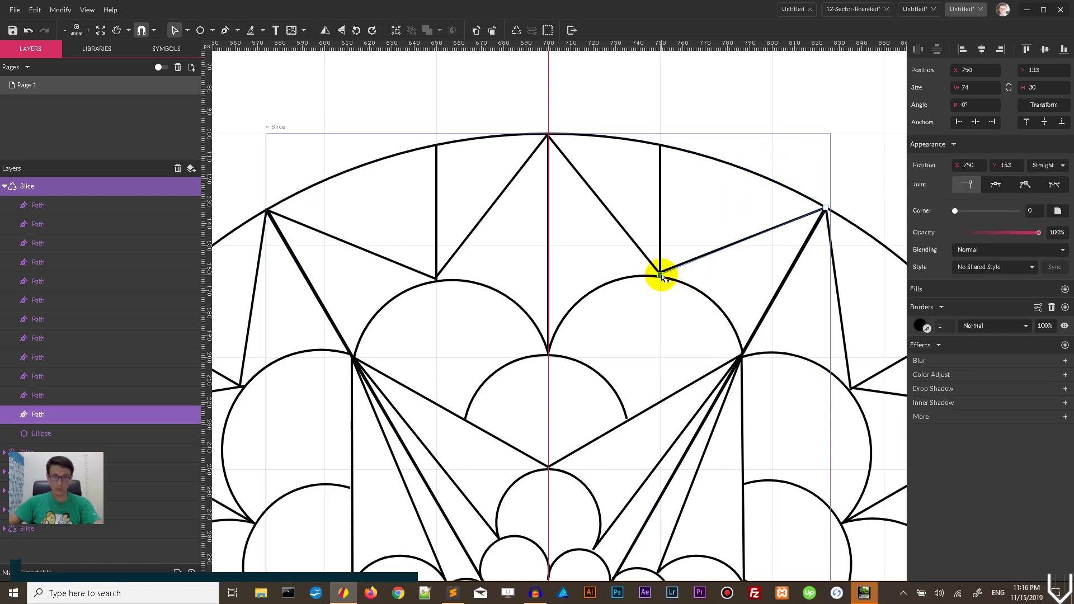
key("Down")
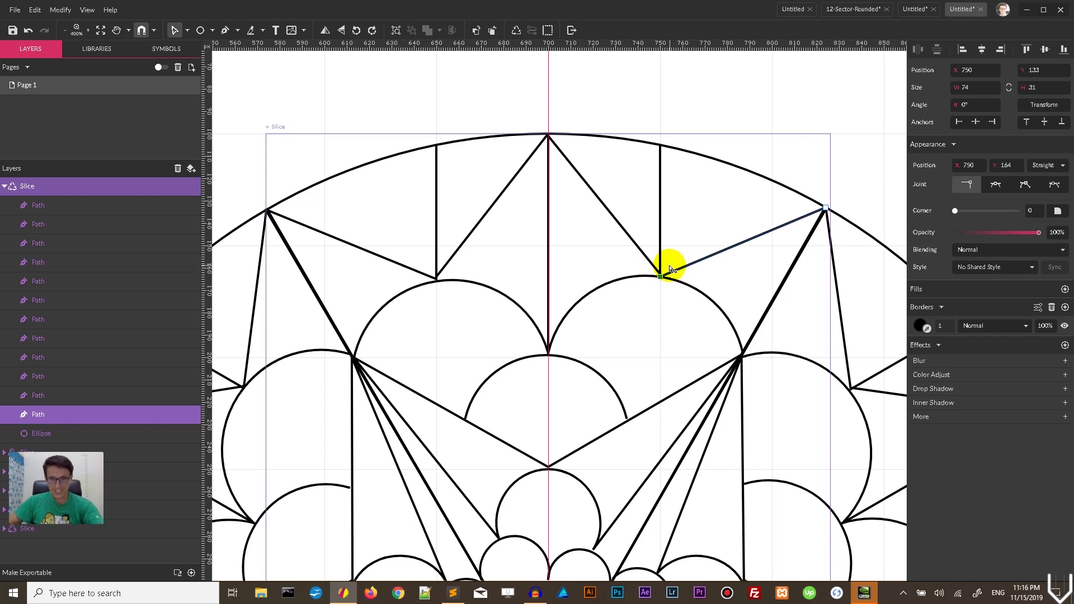
Lean the vertical line's top anchor outward along the outer arc
left_click(646, 257)
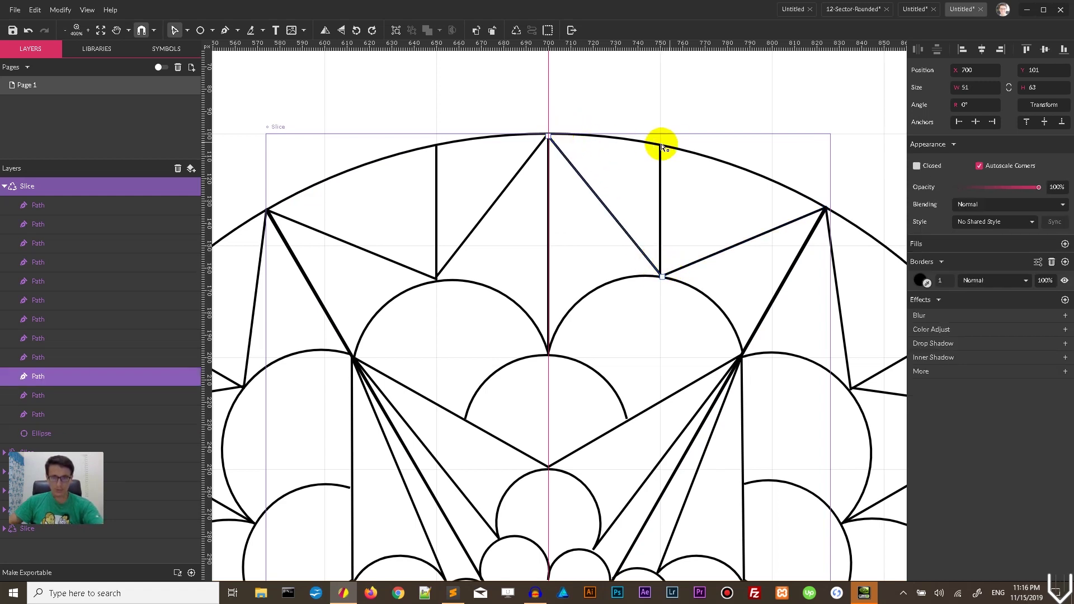
left_click_drag(436, 146, 410, 153)
left_click(479, 175)
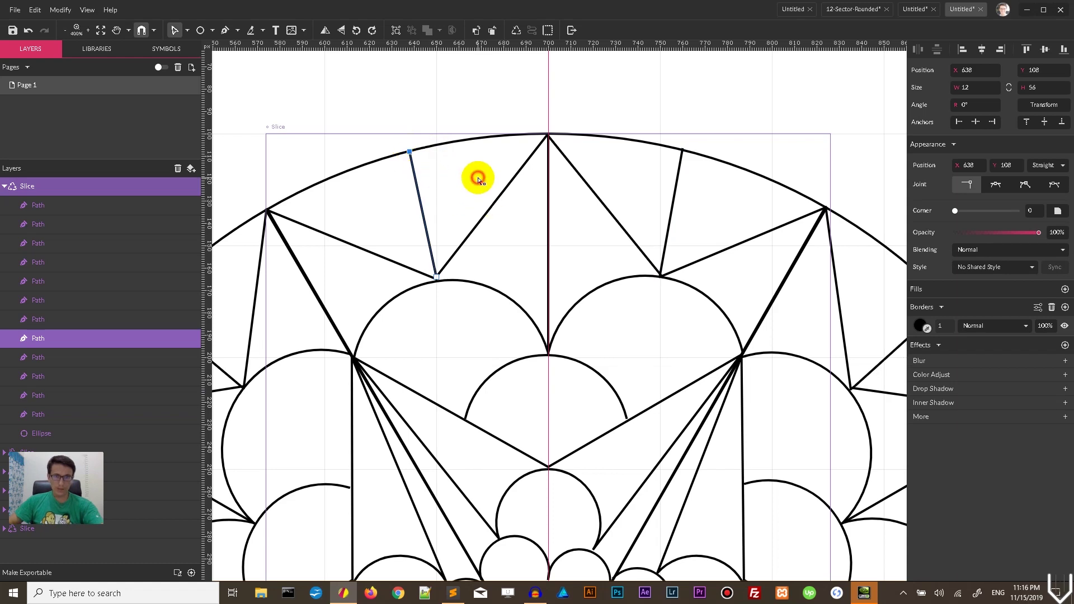
key("Escape")
key("ctrl+minus")
left_click(444, 263)
Group the Slice's twelve paths with Ctrl+G and delete its outer arc ellipse
left_click(701, 114)
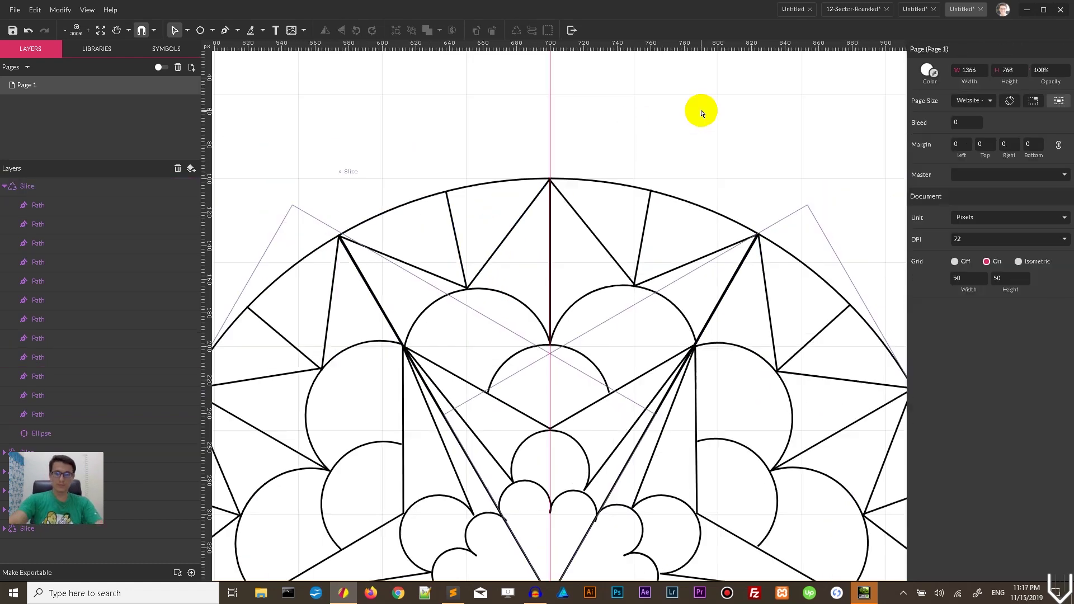
key("ctrl+minus")
key("ctrl+minus")
key("ctrl+minus")
key("ctrl+plus")
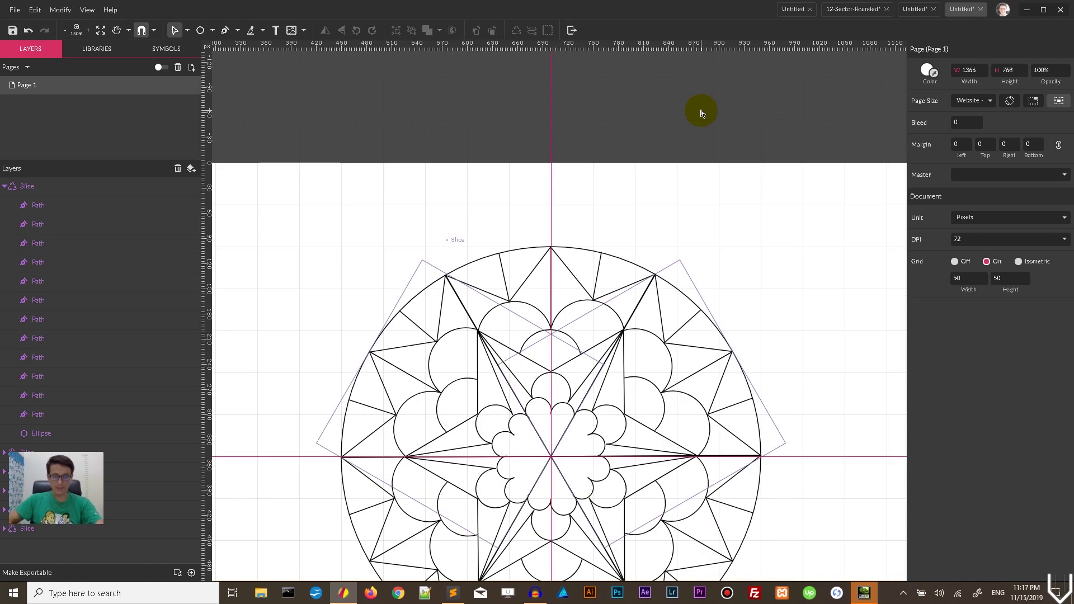
scroll(689, 179, "down", 3)
scroll(335, 218, "up", 2)
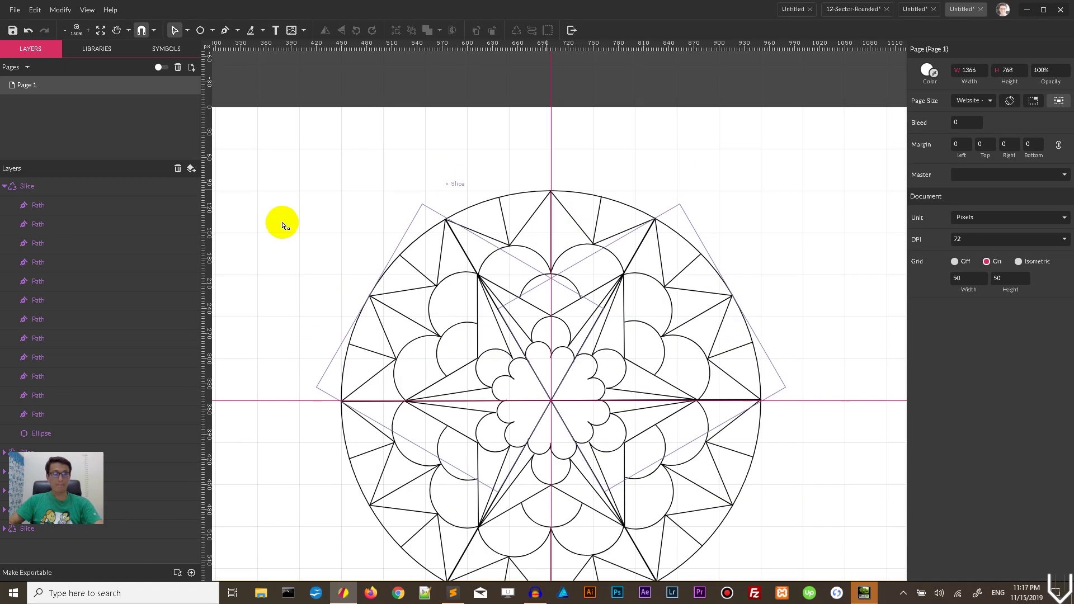
left_click(4, 187)
left_click(4, 187)
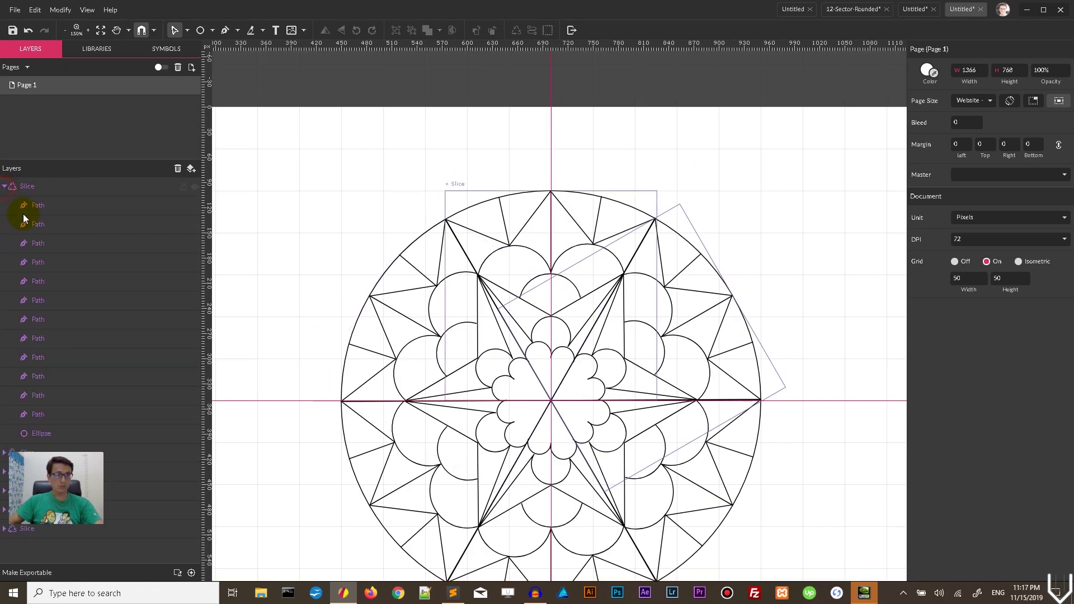
left_click(46, 414)
left_click(54, 206, "shift")
key("ctrl+g")
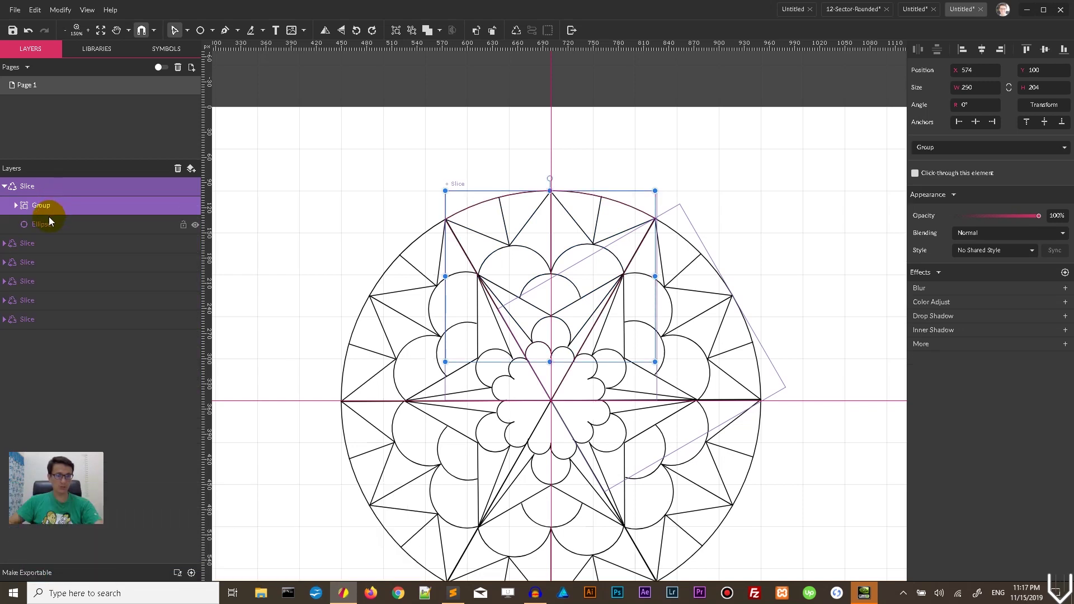
left_click(50, 225)
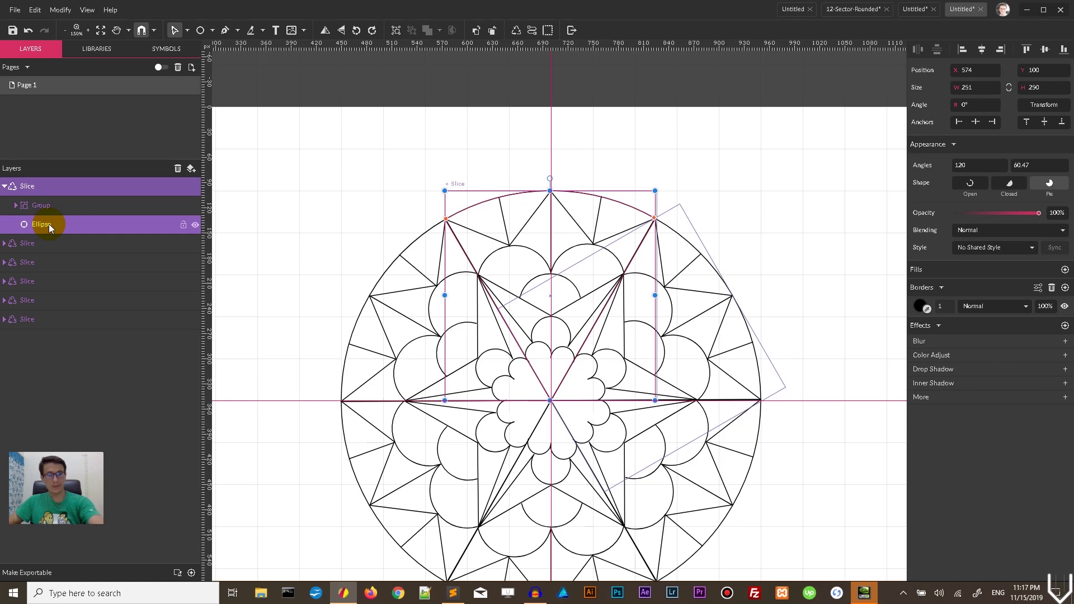
key("Delete")
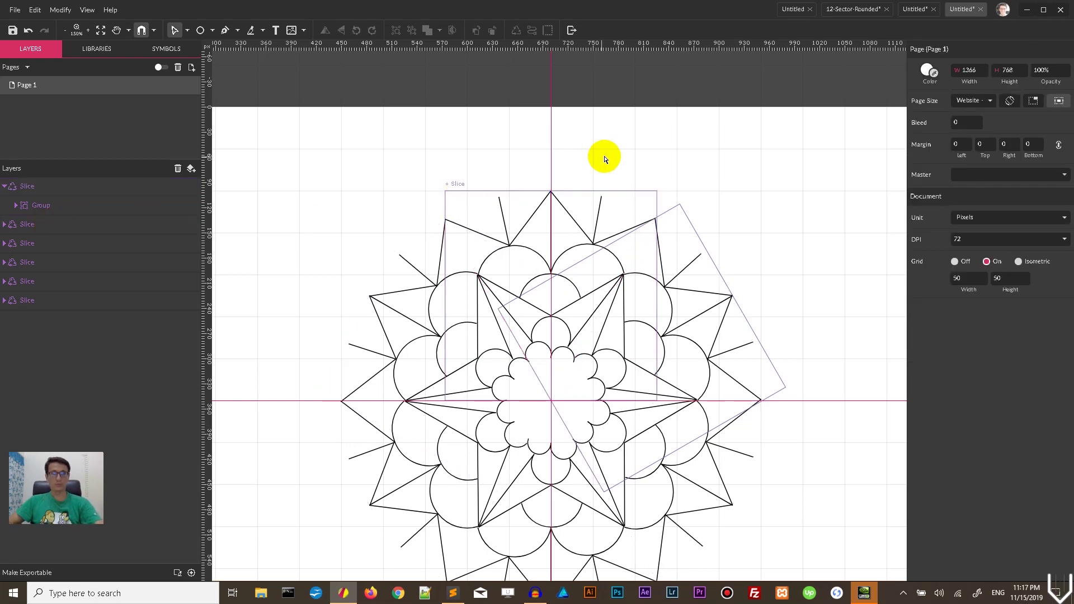
Select the five rotated Slice copies and detach them from the symbol
scroll(604, 160, "down", 2)
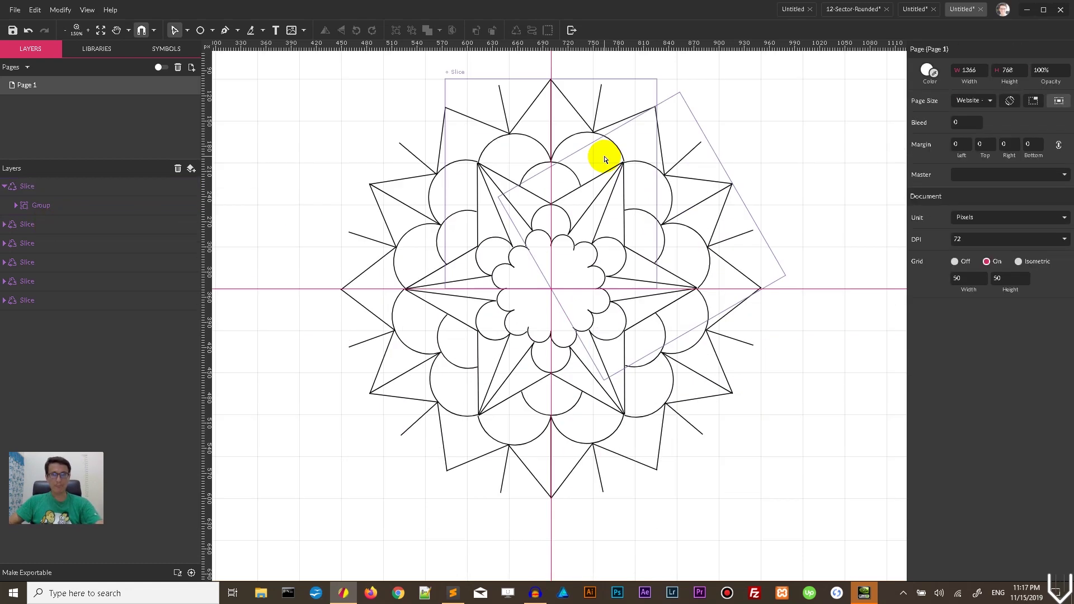
left_click(58, 206)
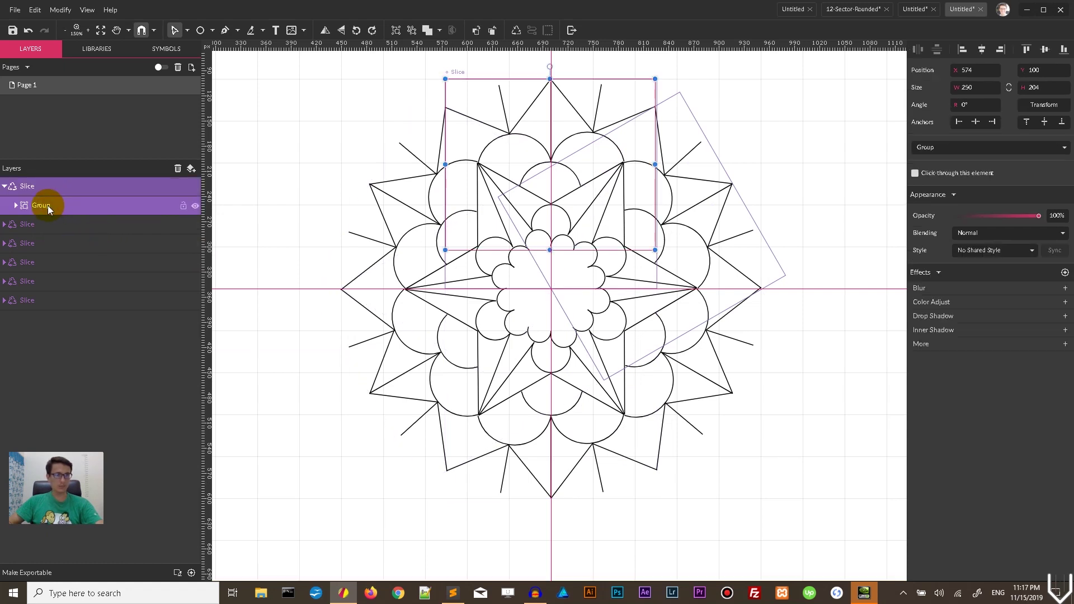
left_click(50, 224)
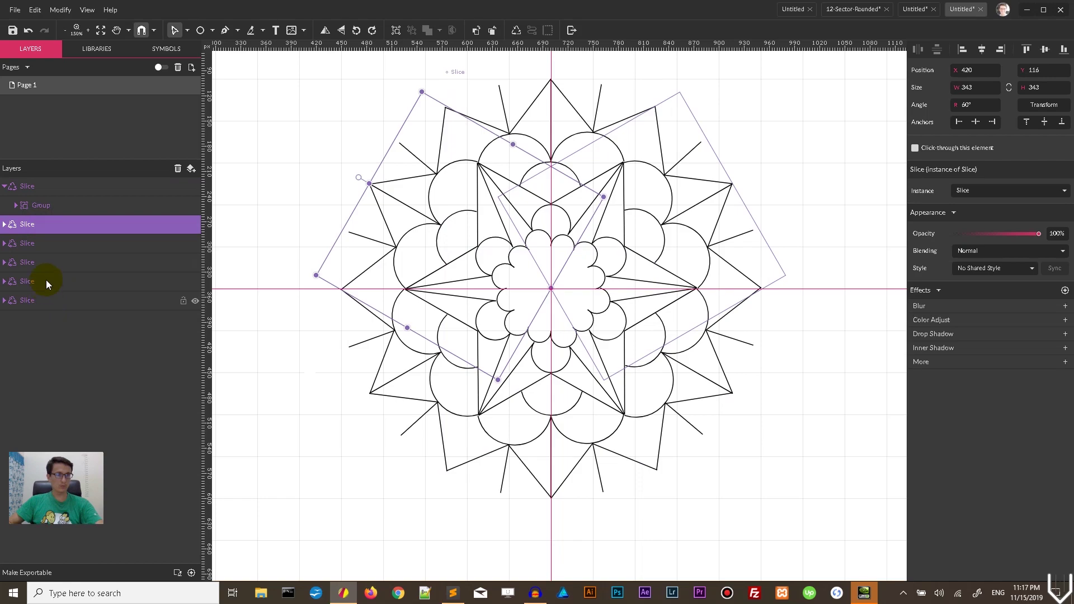
left_click(45, 300, "shift")
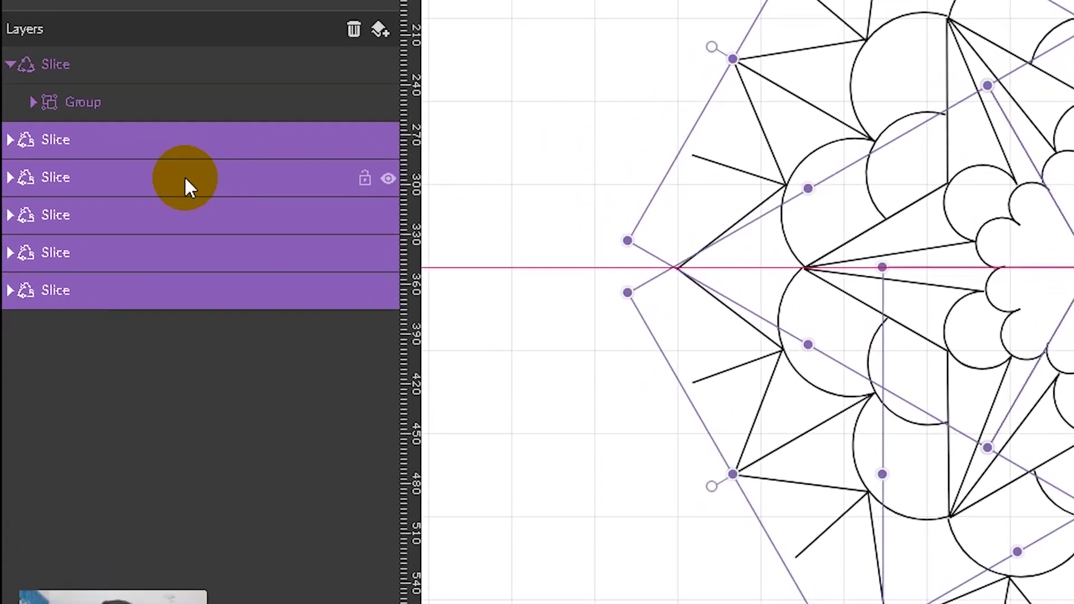
right_click(177, 176)
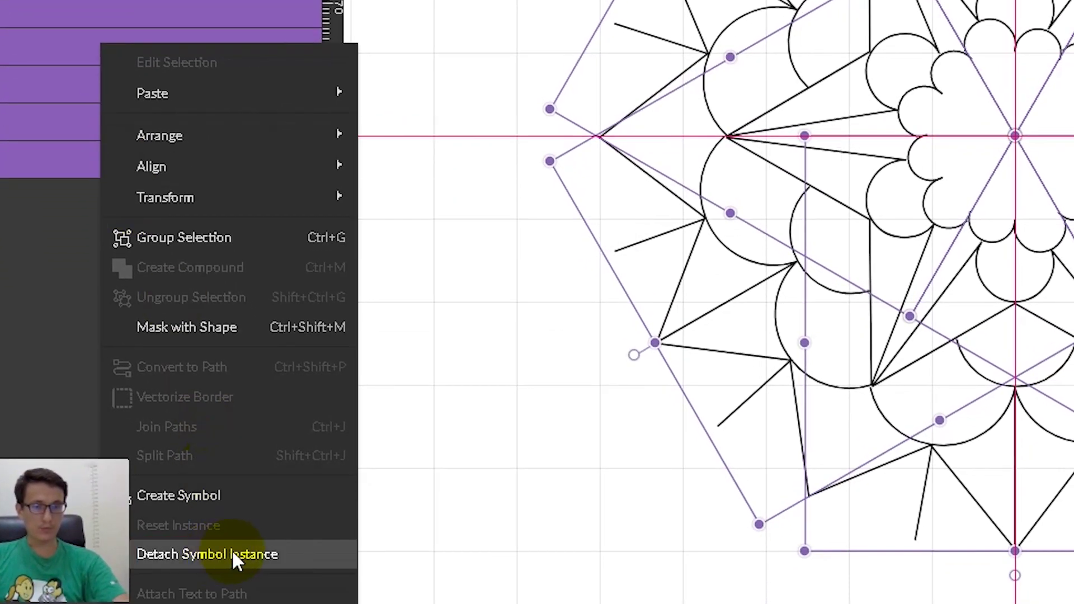
left_click(221, 555)
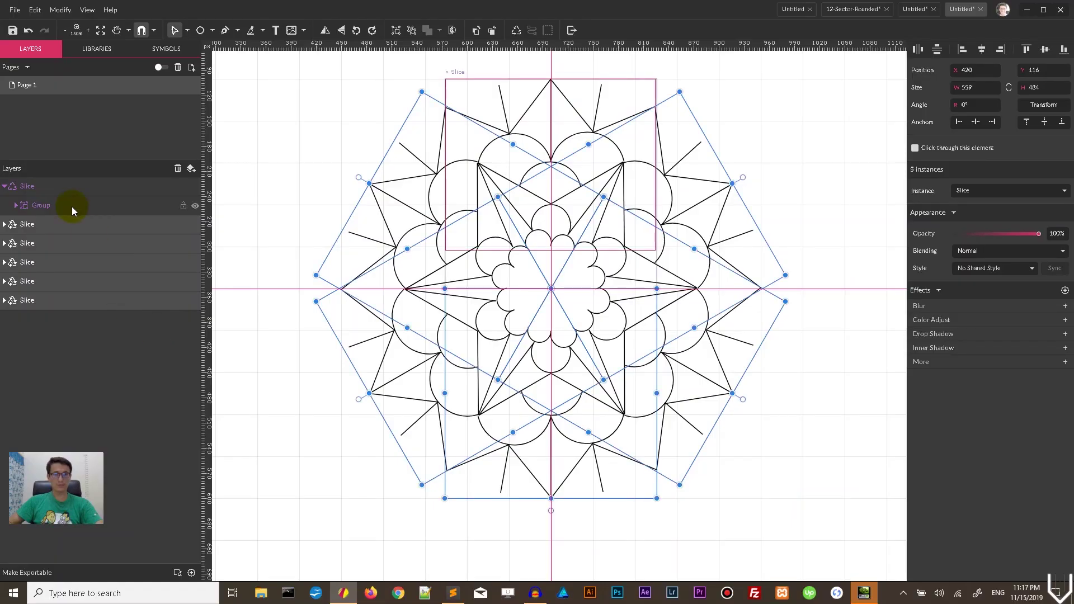
left_click(311, 149)
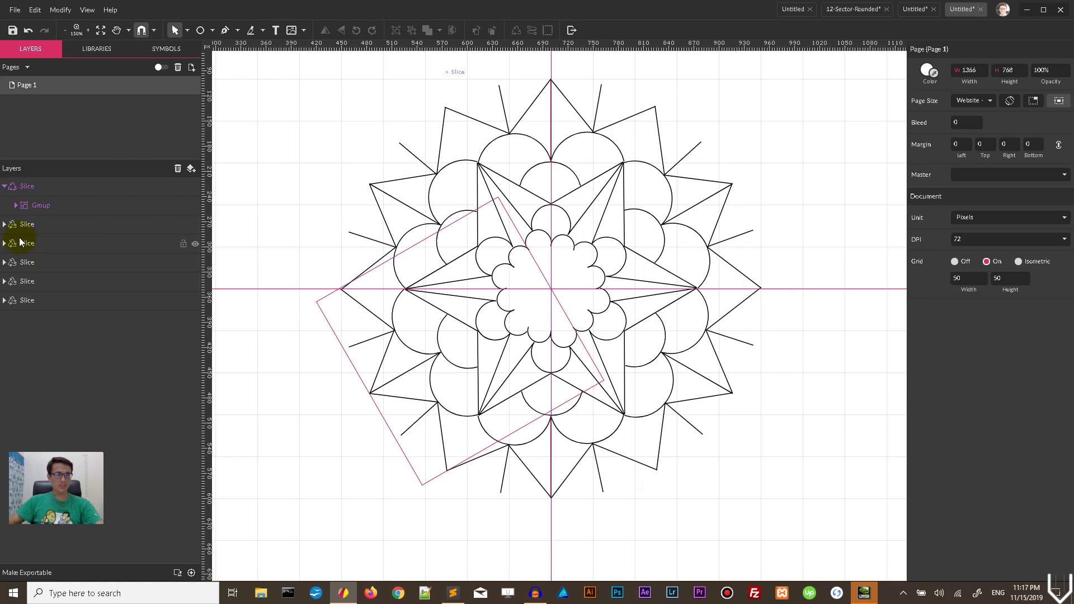
Draw a small 52 px ellipse at the mandala's centre and remove its fill
left_click(213, 30)
left_click(226, 79)
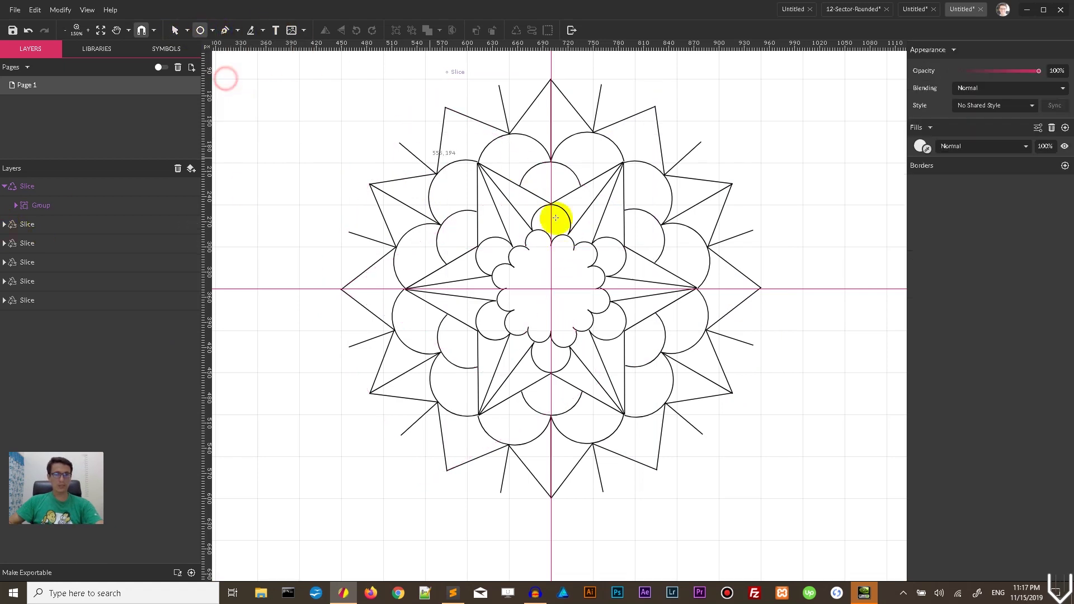
mouse_move(550, 289)
left_mouse_down()
mouse_move(588, 305)
mouse_move(572, 298)
left_mouse_up()
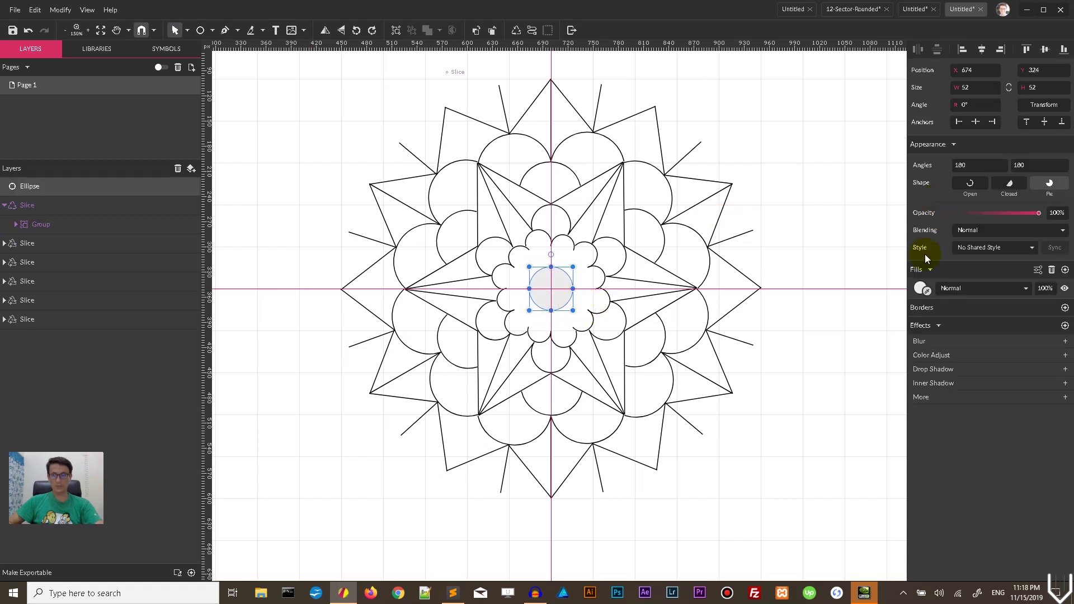
left_click(908, 288)
left_click(1052, 270)
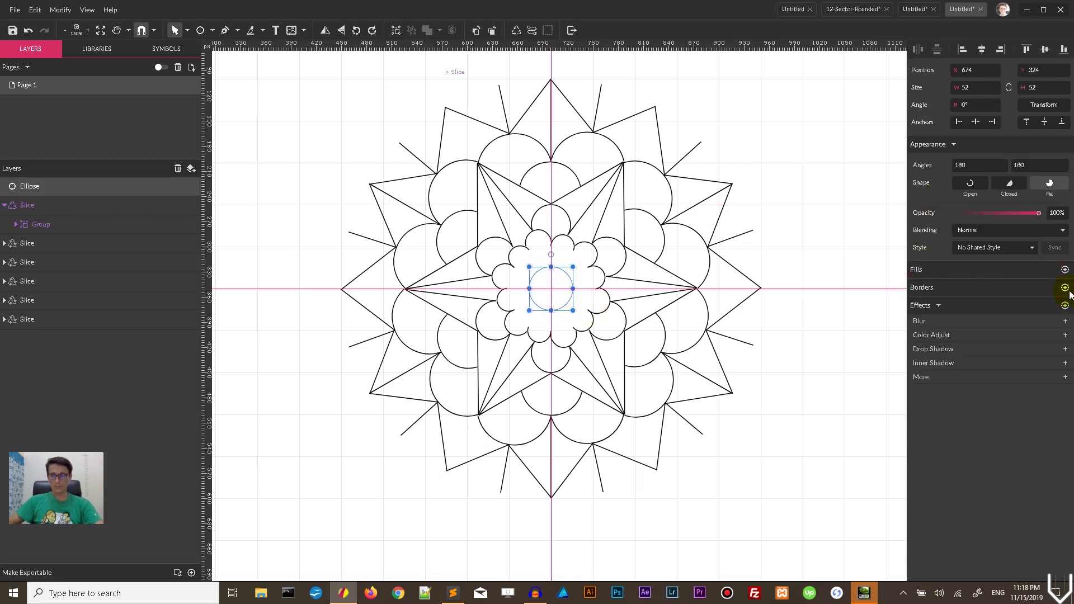
Inspect several of the detached slice copies, then clear the selection
left_click(766, 217)
left_click(779, 160)
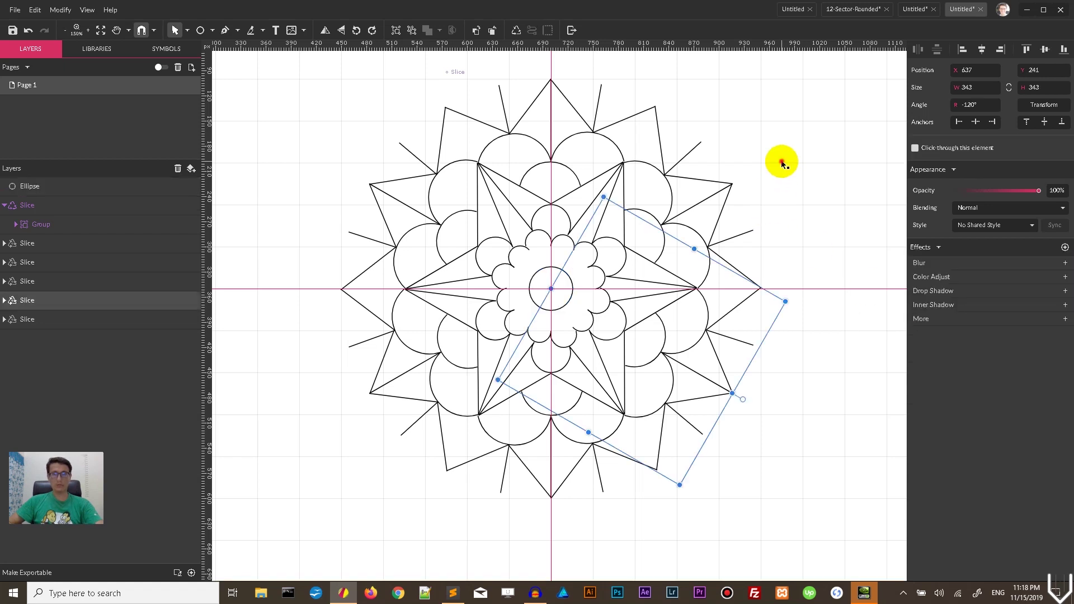
left_click(781, 160)
left_click(798, 140)
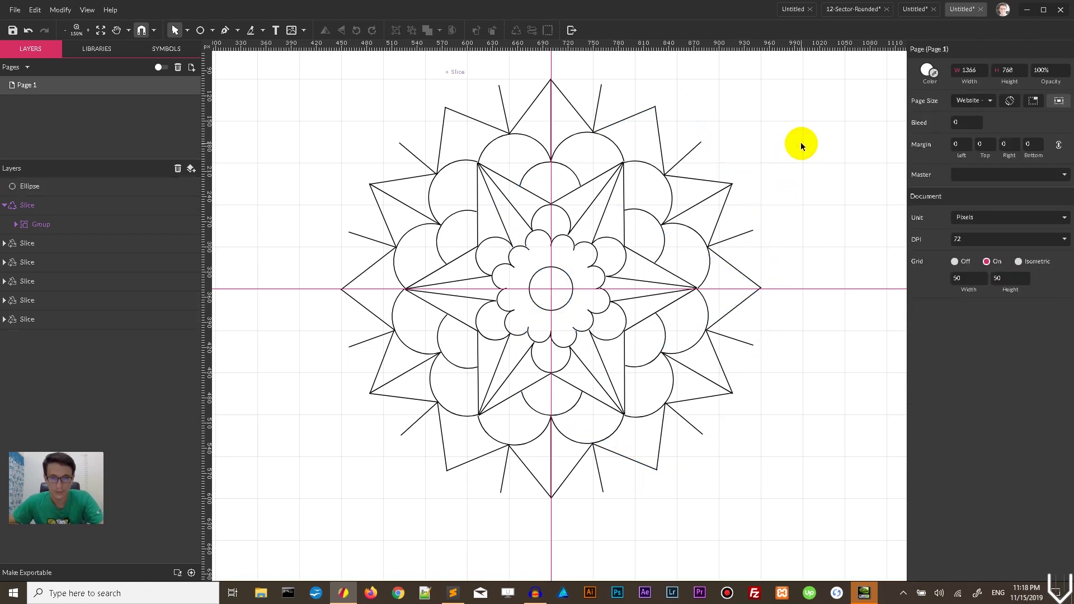